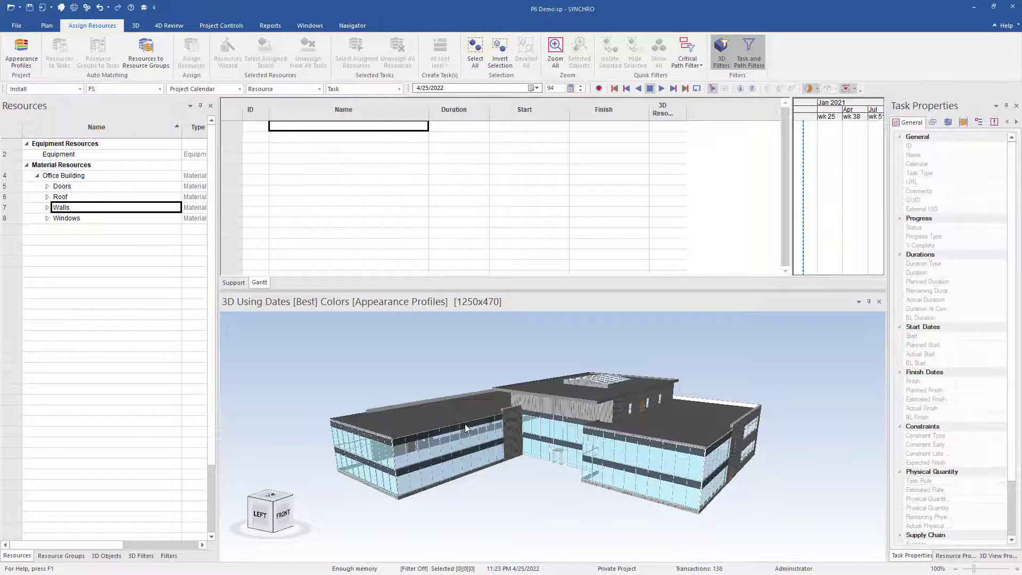
left_click(22, 29)
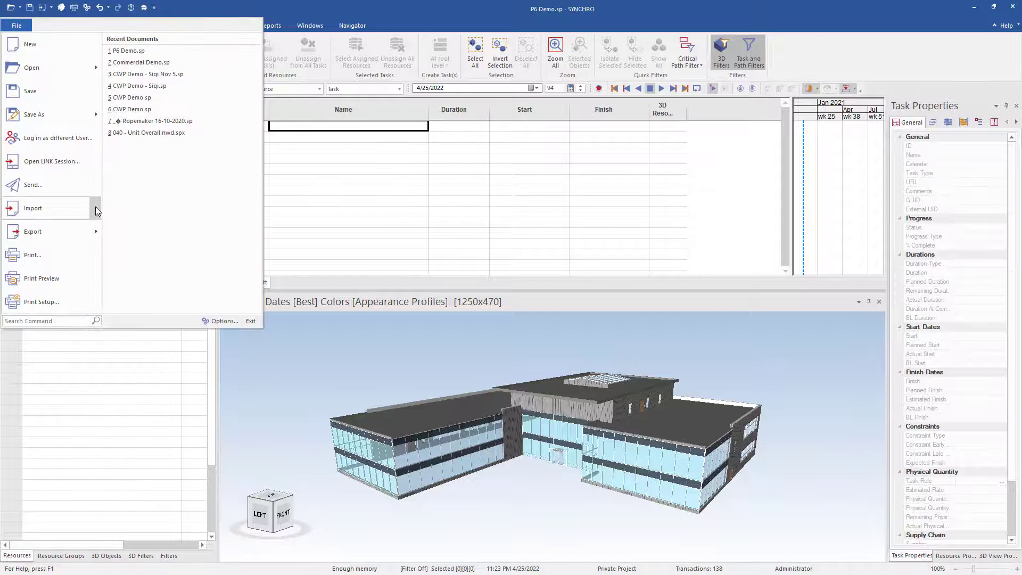
mouse_move(96, 212)
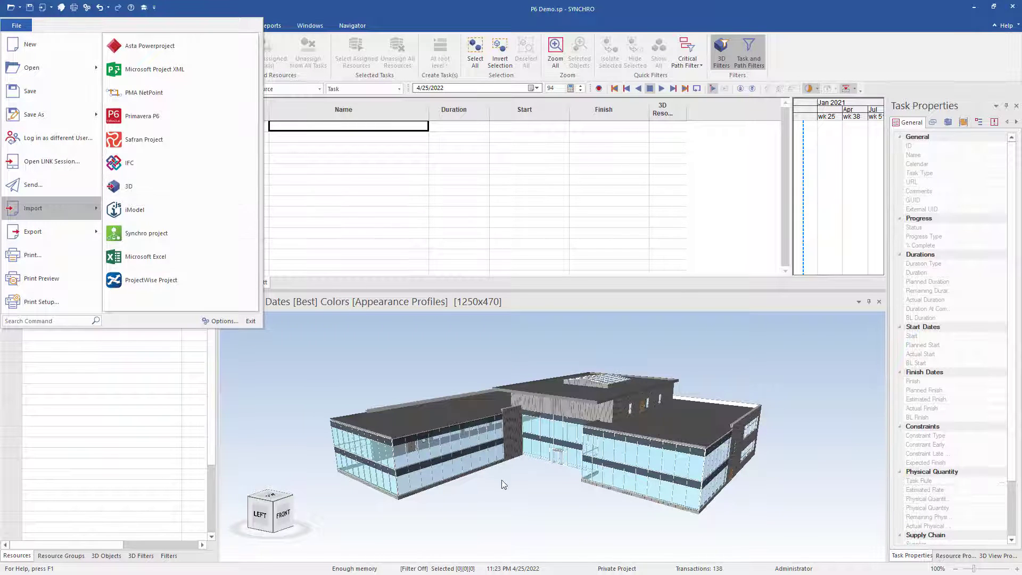
left_click(522, 469)
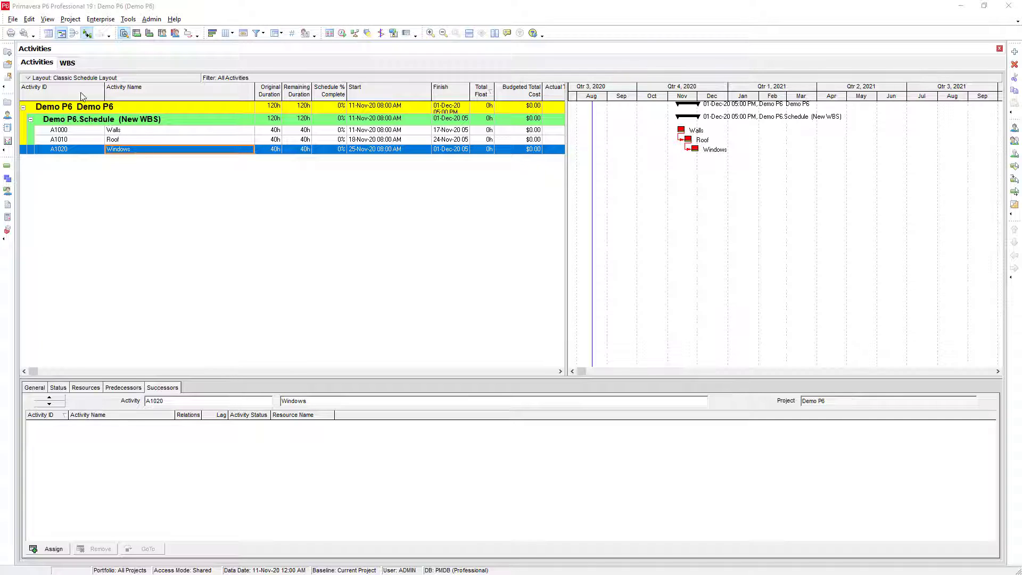
In Primavera P6, start exporting the Demo P6 project in the Primavera P6 - (XML) format.
left_click(13, 19)
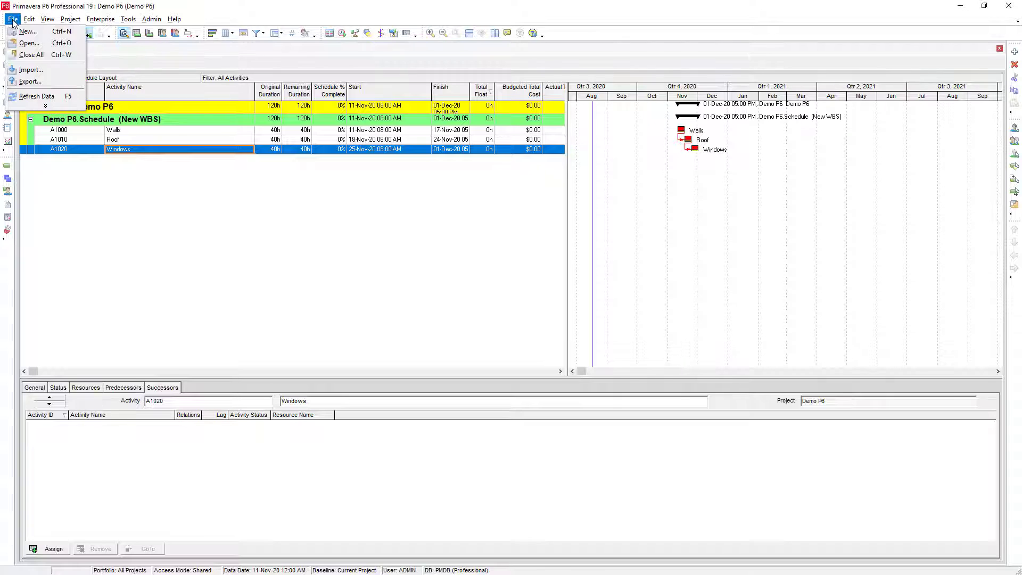
left_click(25, 87)
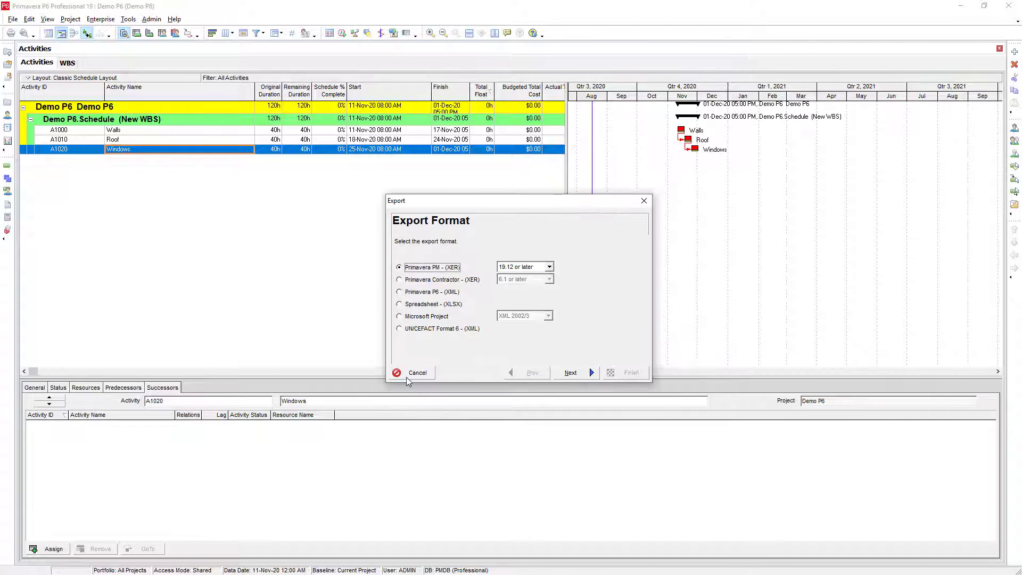
left_click(400, 293)
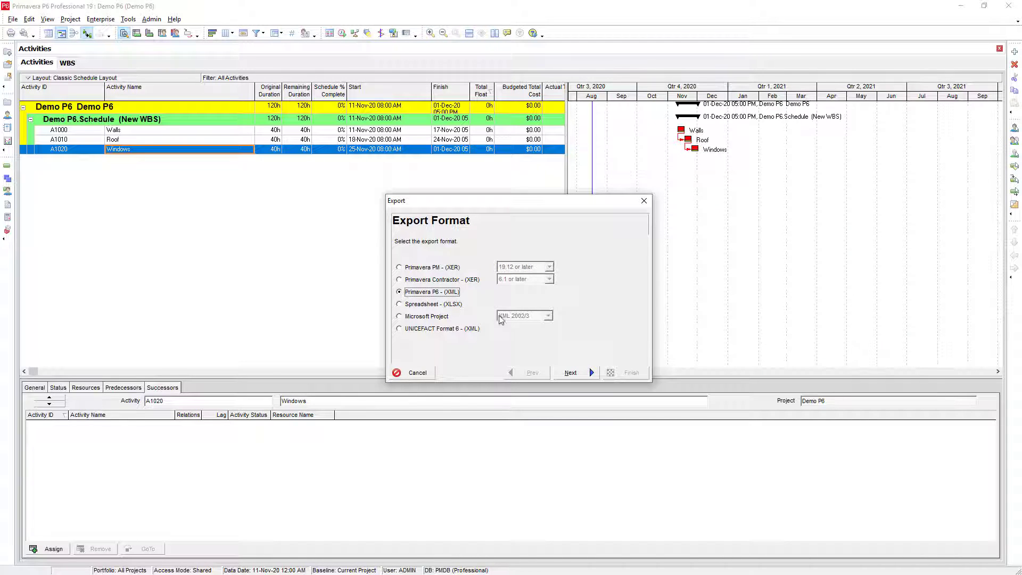
left_click(585, 376)
left_click(585, 376)
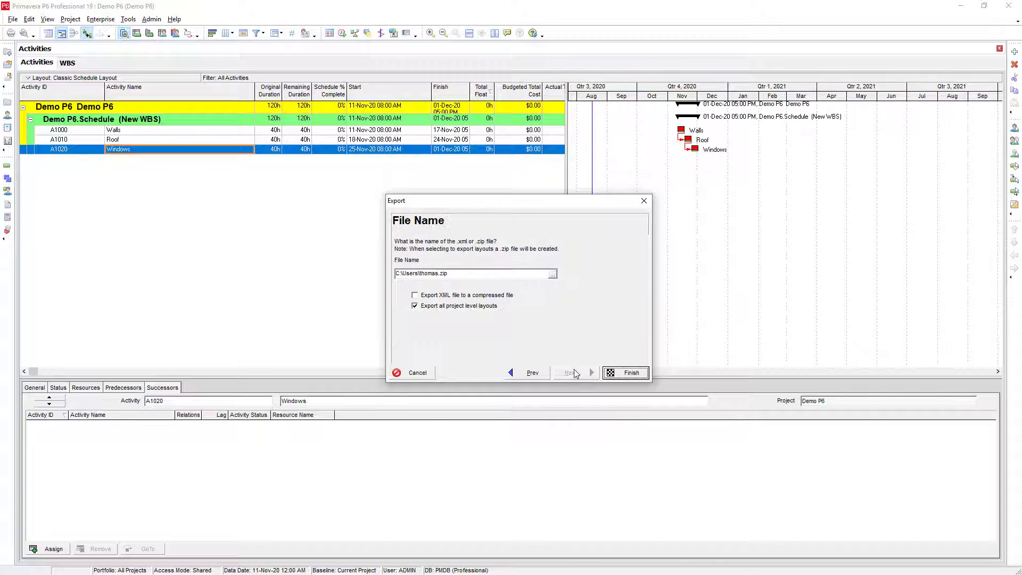
Exclude the project level layouts and export the schedule as an XML file to the Desktop.
left_click(423, 307)
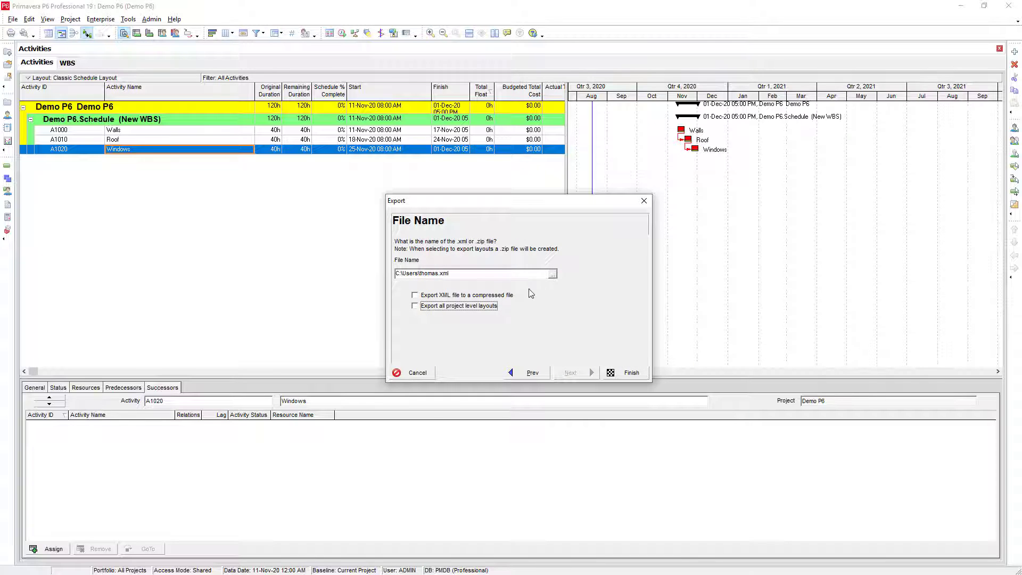
left_click(553, 274)
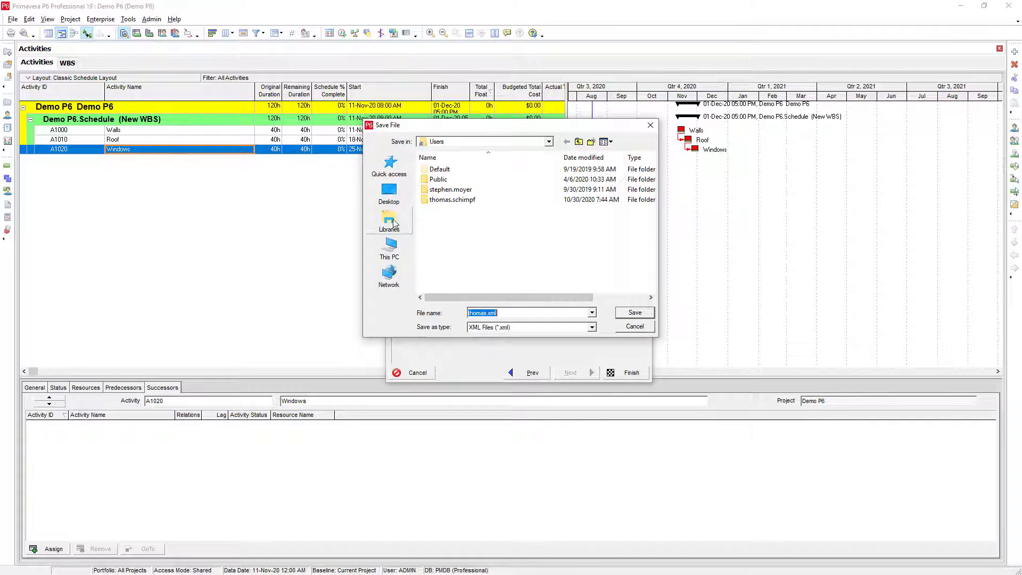
left_click(389, 193)
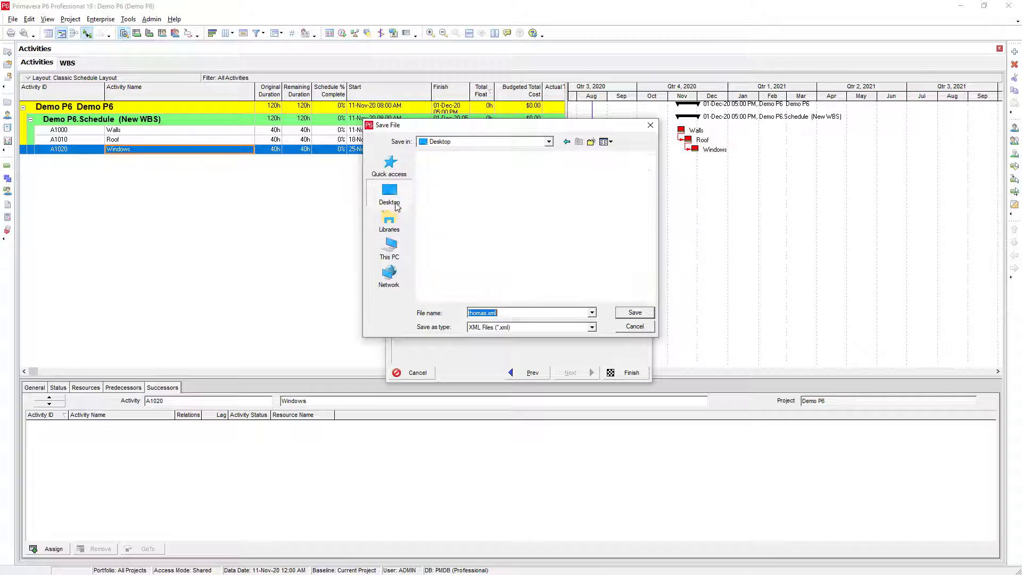
left_click(635, 314)
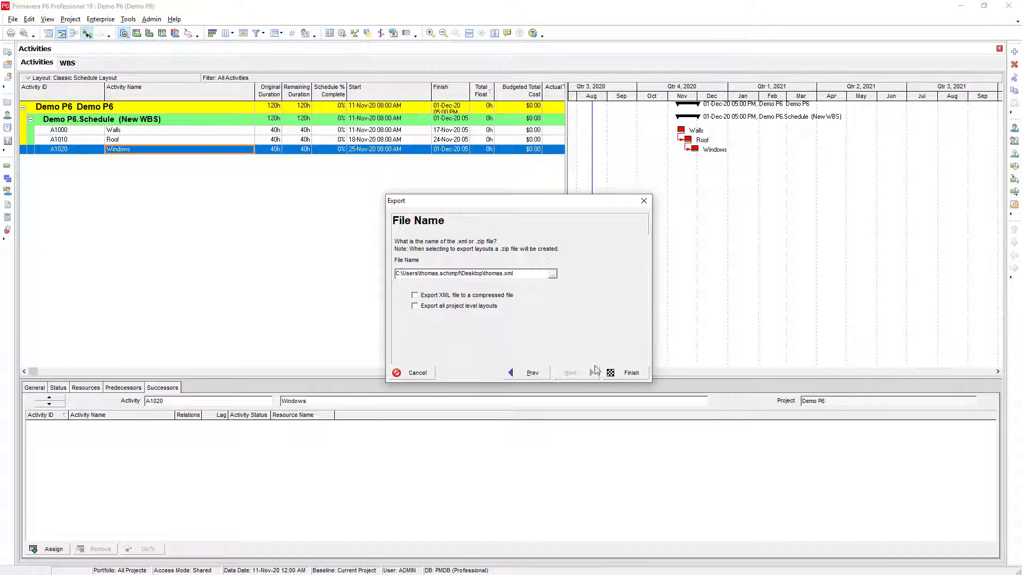
left_click(630, 375)
left_click(621, 371)
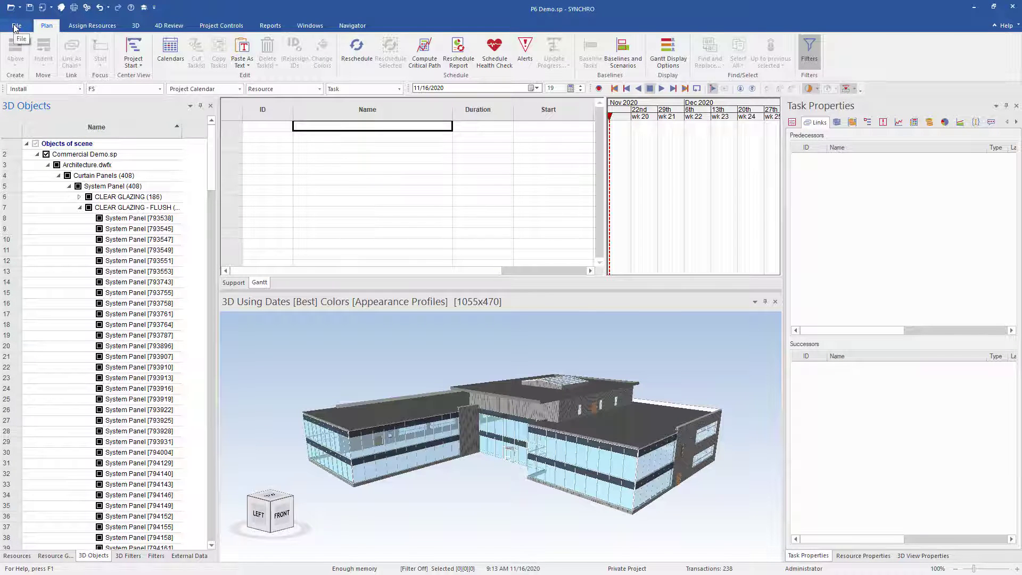
In SYNCHRO, begin a Primavera P6 import using the exported XML file on the Desktop as source.
left_click(16, 25)
mouse_move(66, 206)
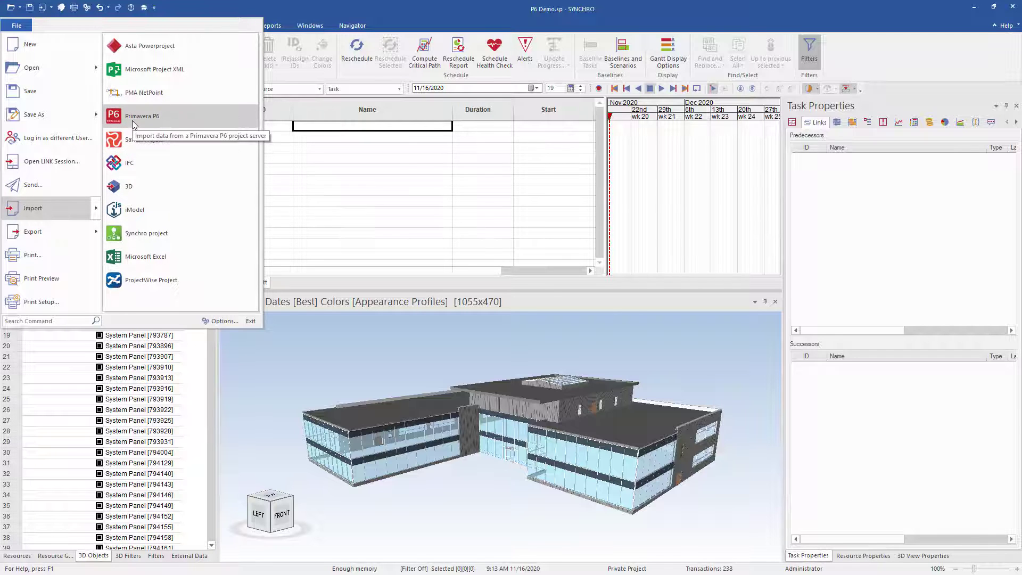
left_click(132, 118)
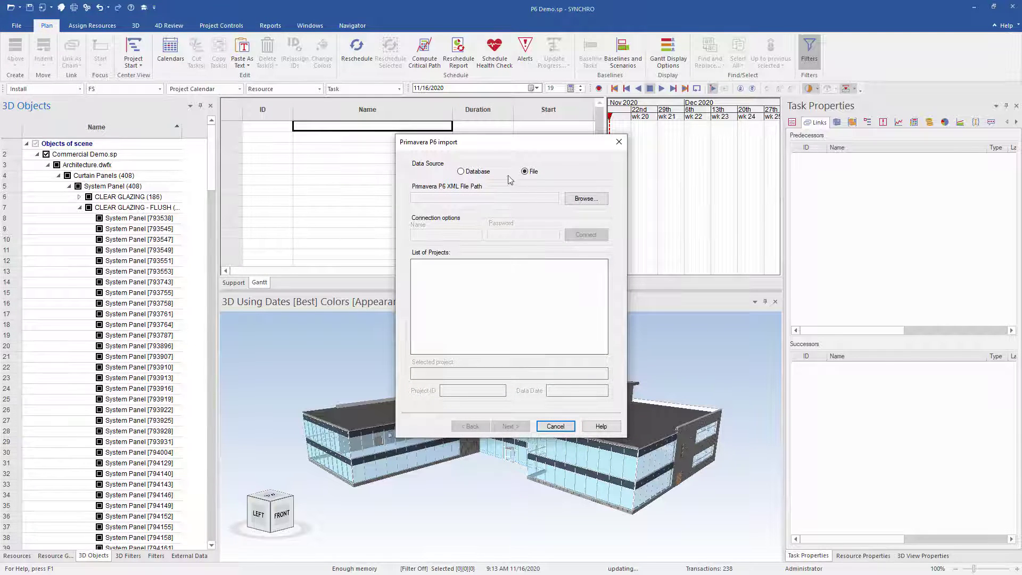
left_click(585, 198)
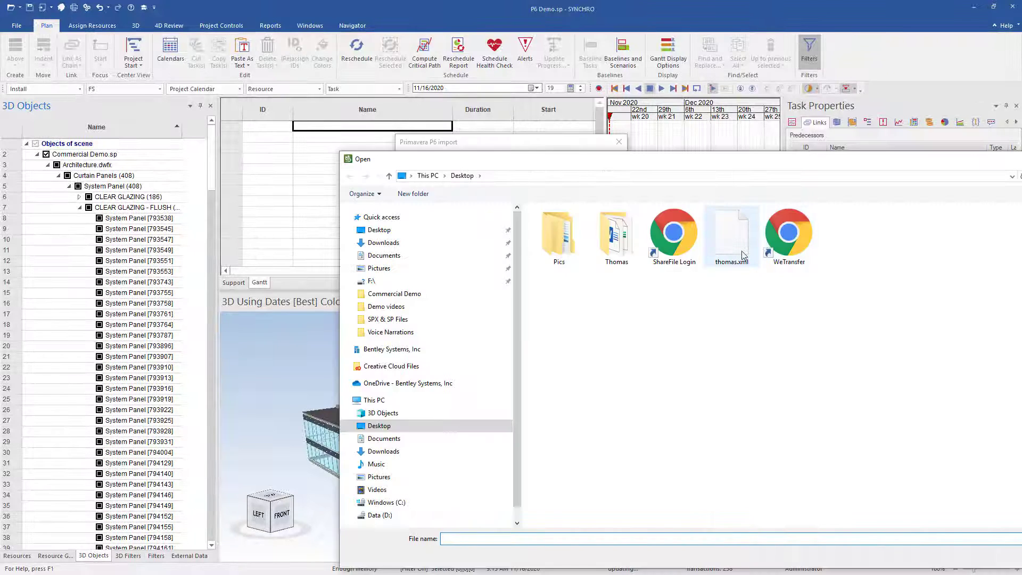
double_click(727, 231)
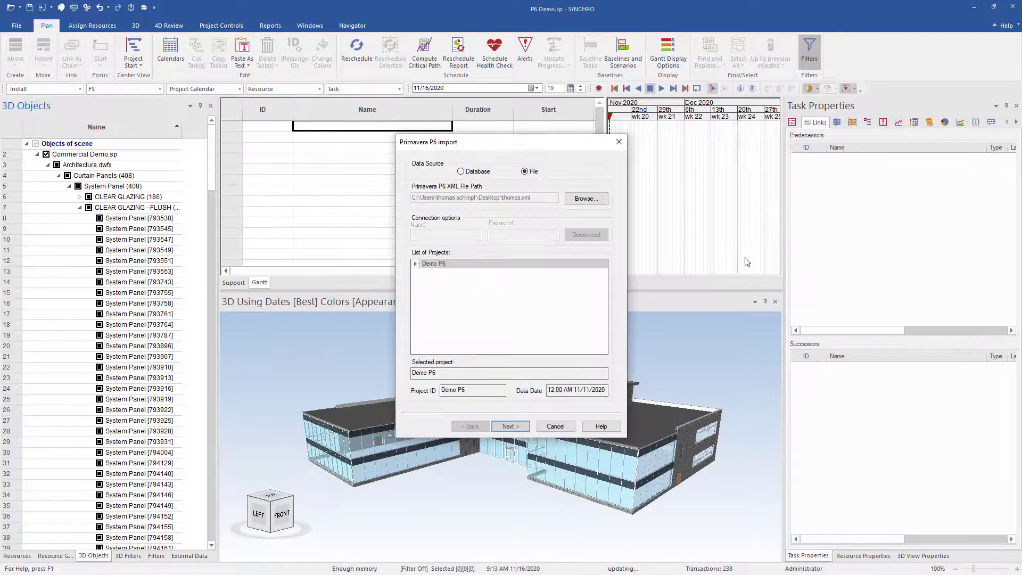
Import the Demo P6 schedule, appending it to the end of the current project with the default object settings.
left_click(519, 426)
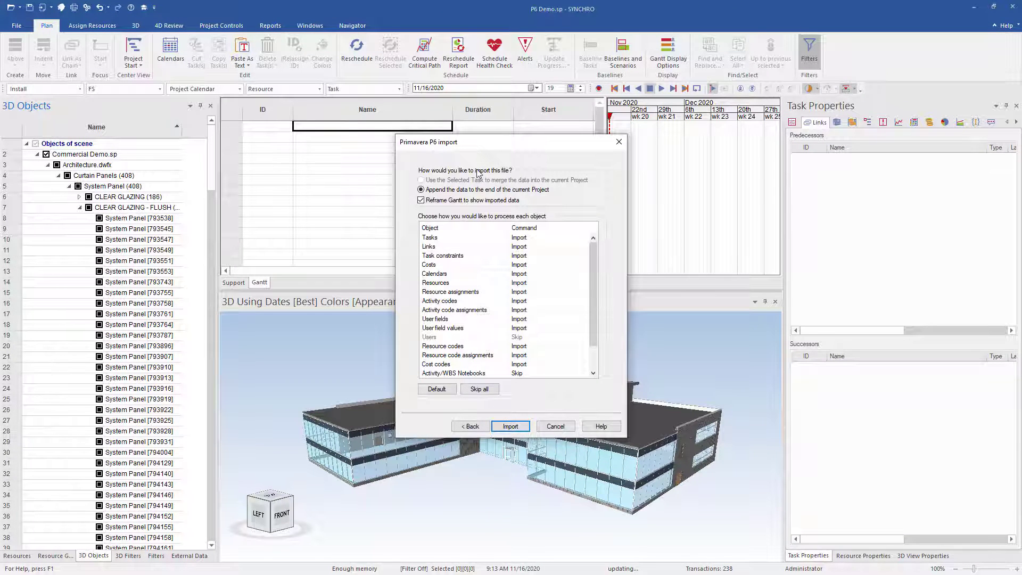
left_click(519, 427)
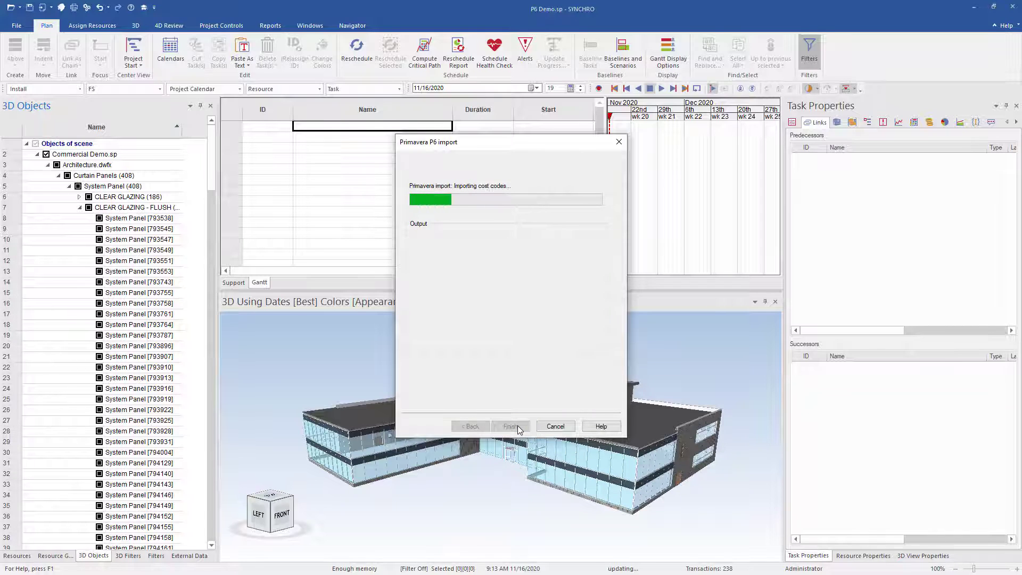
left_click(512, 427)
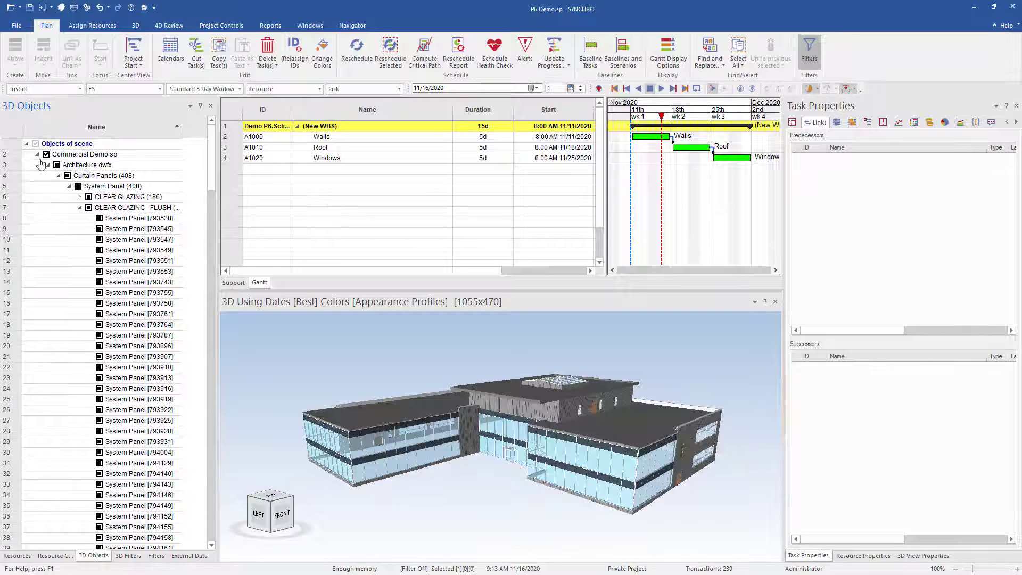
Assign the Roof, Walls and Windows material resources to the schedule tasks with the same names.
left_click(17, 556)
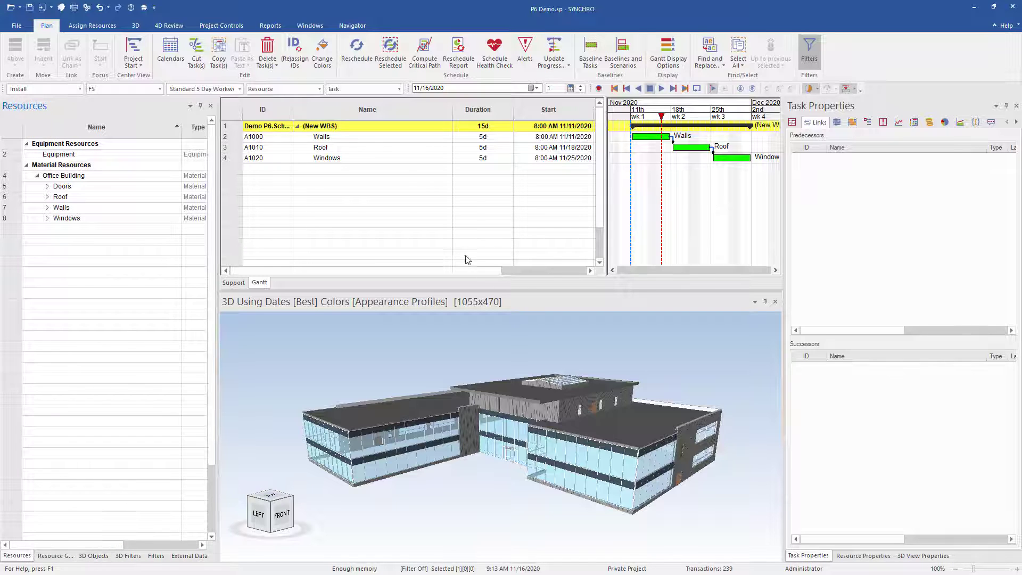
left_click_drag(217, 200, 151, 201)
left_click_drag(536, 178, 596, 178)
left_click_drag(56, 198, 249, 149)
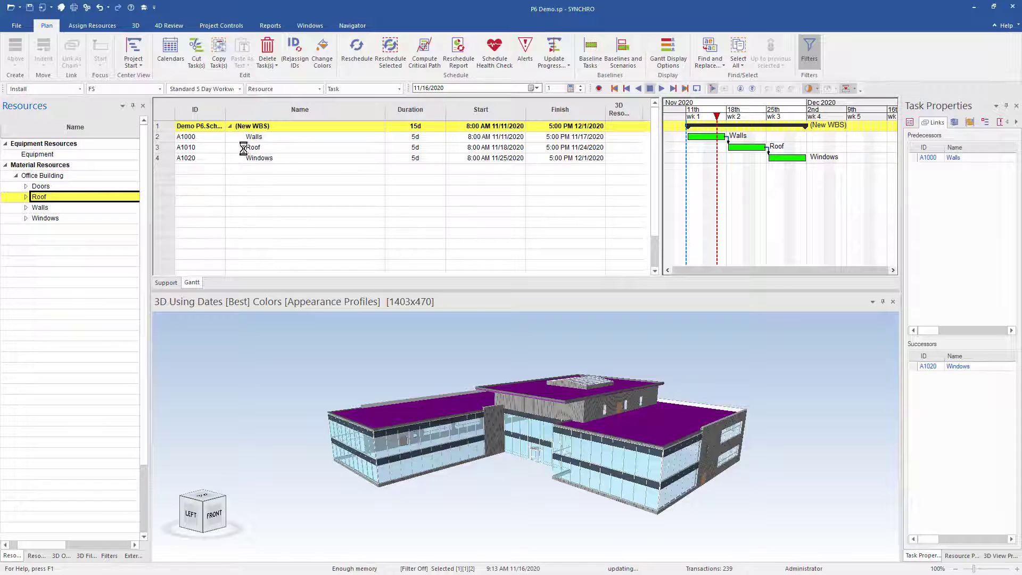
left_click_drag(45, 214, 251, 142)
left_click(69, 220)
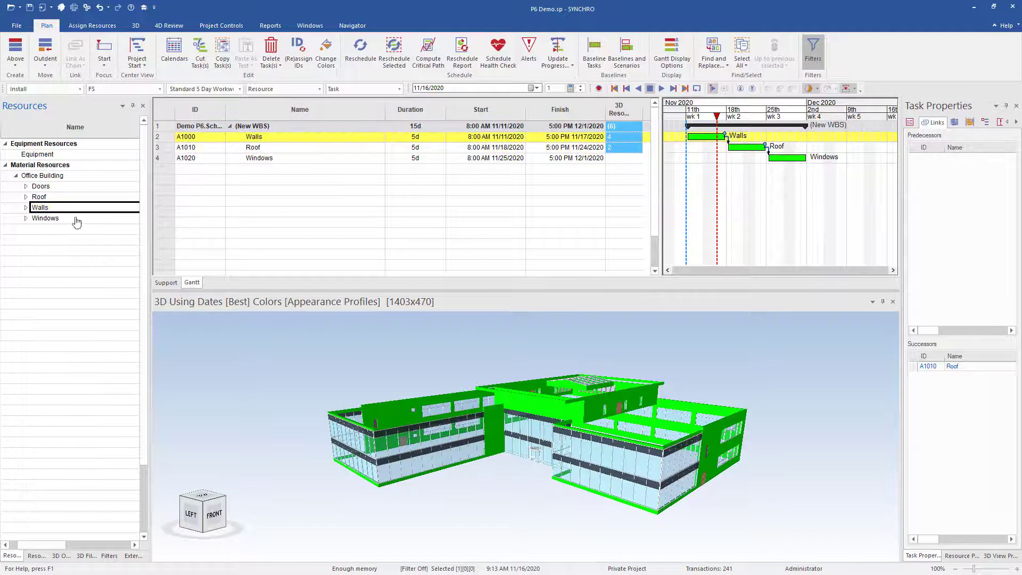
left_click_drag(54, 228, 284, 159)
Create a single Doors task from the Doors resource below the Windows task, without preserving the resource hierarchy.
left_click(59, 188)
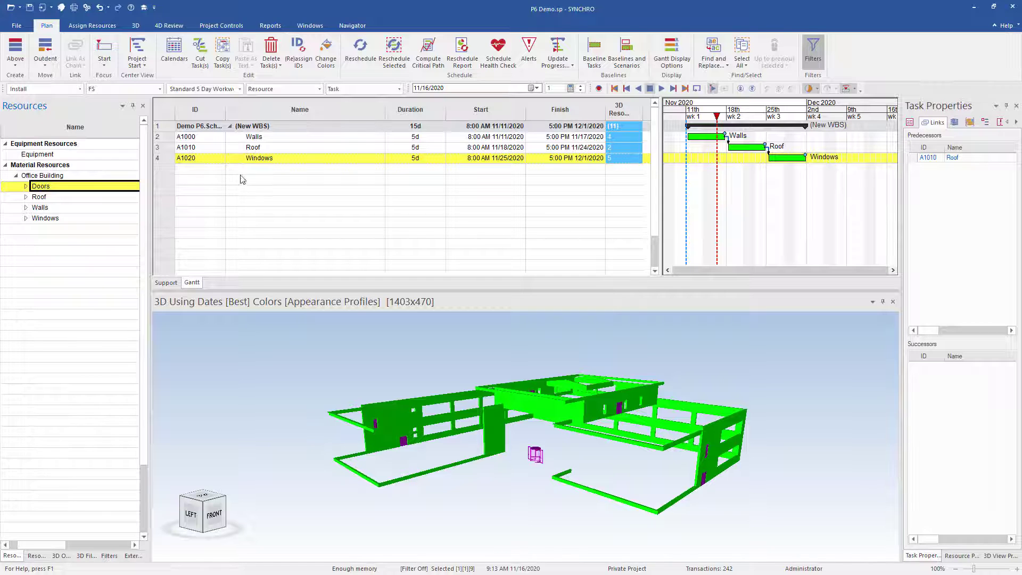
right_click(452, 503)
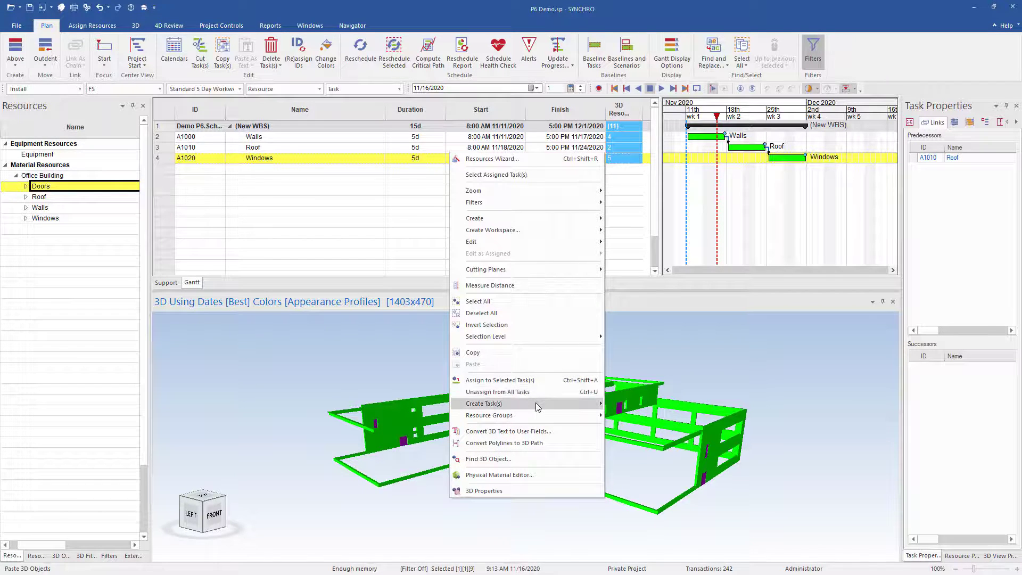
mouse_move(536, 403)
left_click(651, 427)
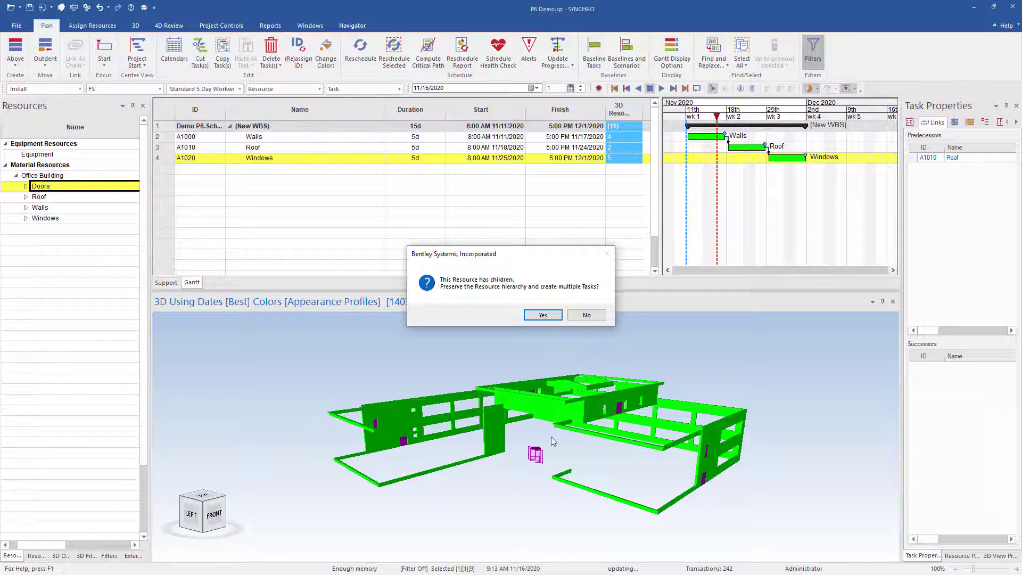
left_click(593, 319)
left_click(256, 170)
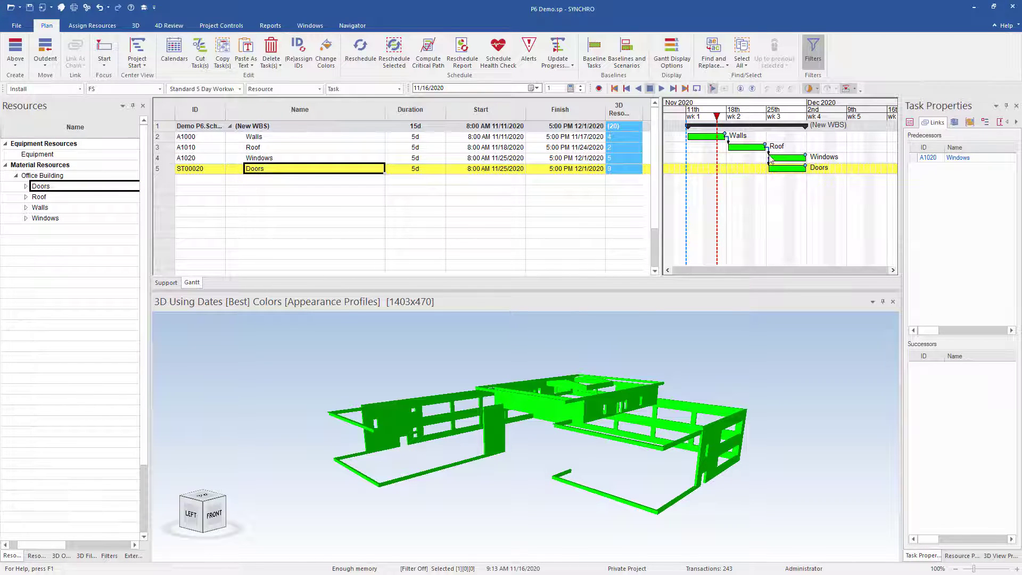
Replace the link between the Windows and Doors tasks with an FS chain link and reschedule the selected tasks.
left_click(322, 159)
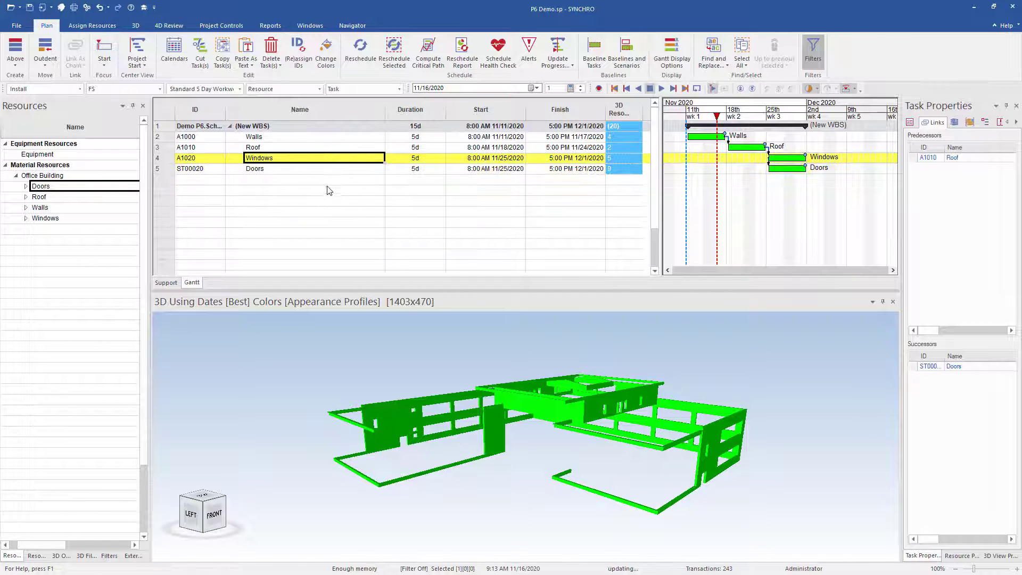
left_click(330, 169, "ctrl")
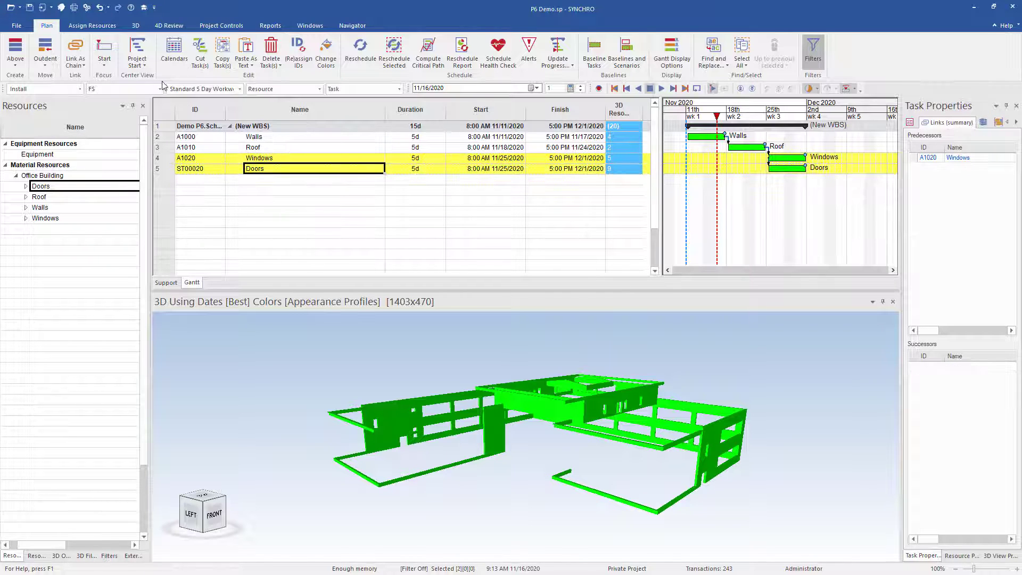
left_click(81, 65)
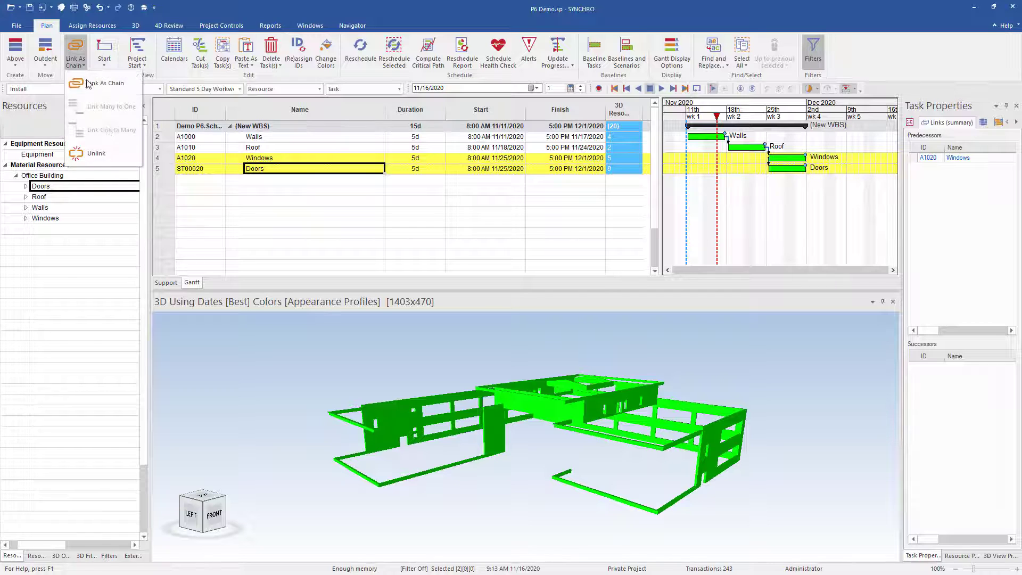
left_click(104, 152)
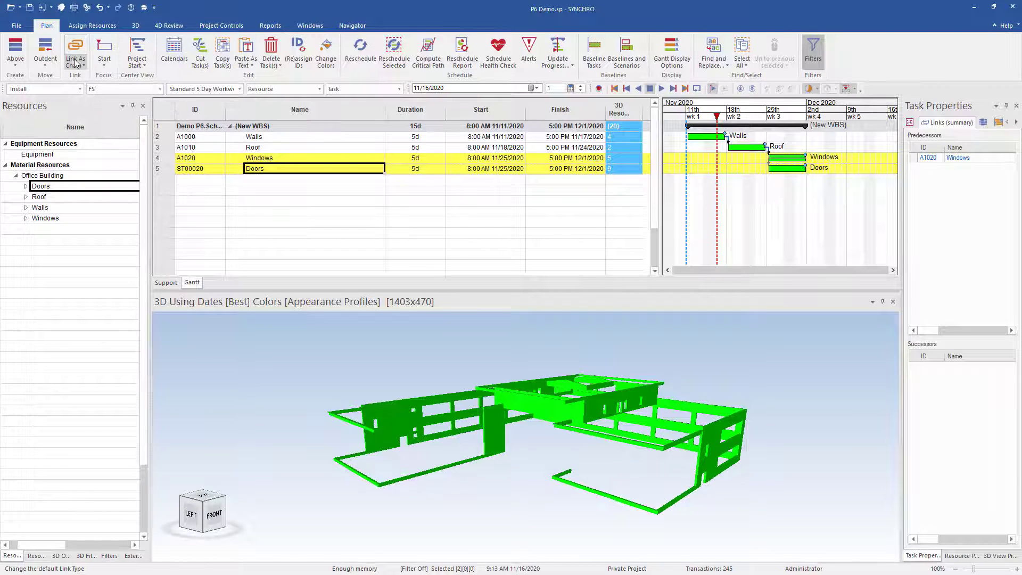
left_click(403, 63)
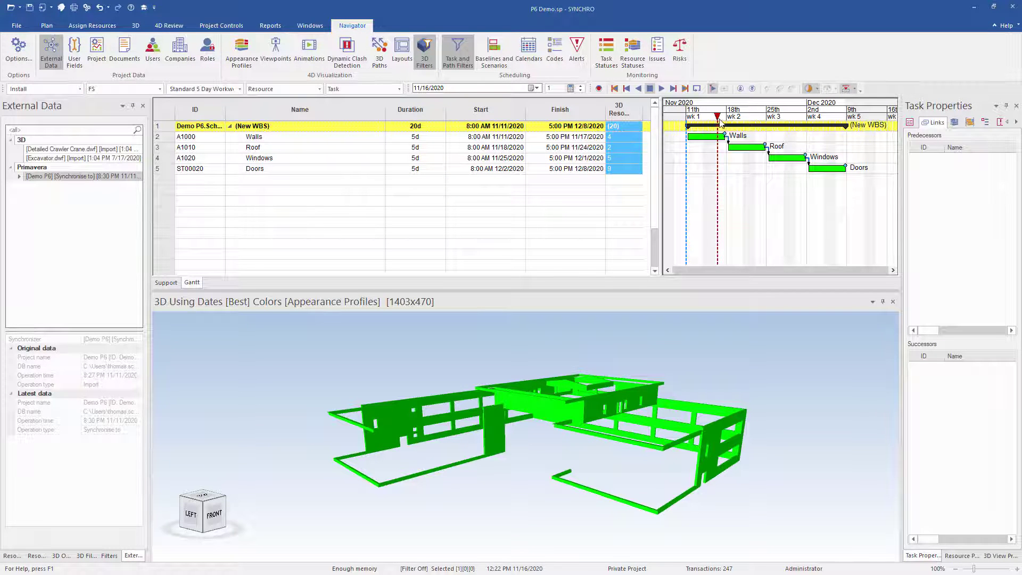
Move the focus date along the Gantt timeline to just past the end of the Doors task.
left_click_drag(720, 123, 859, 122)
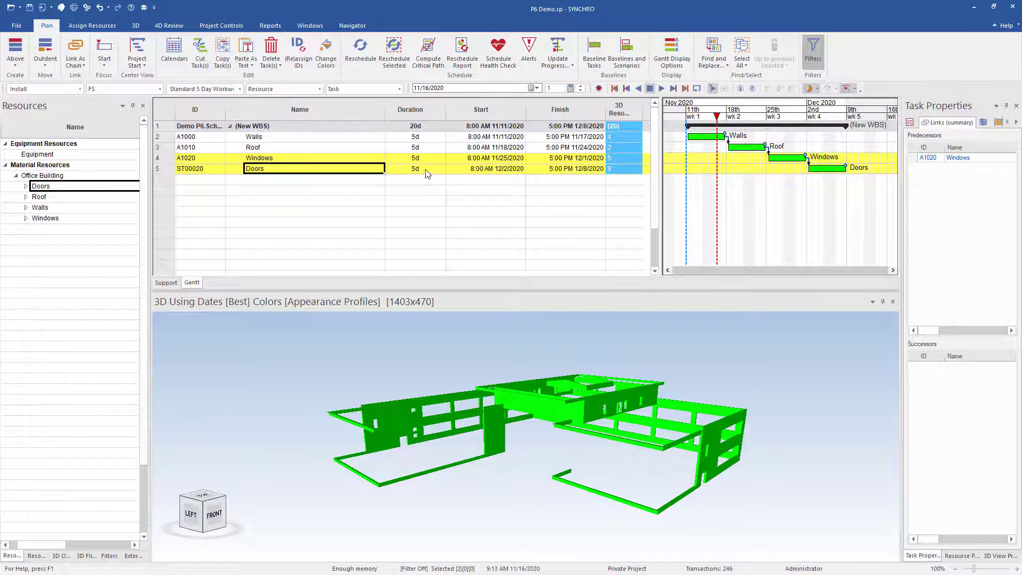
Start synchronizing to the Demo P6 Primavera entry in the external data, using the XML file on the desktop as the target.
left_click(353, 26)
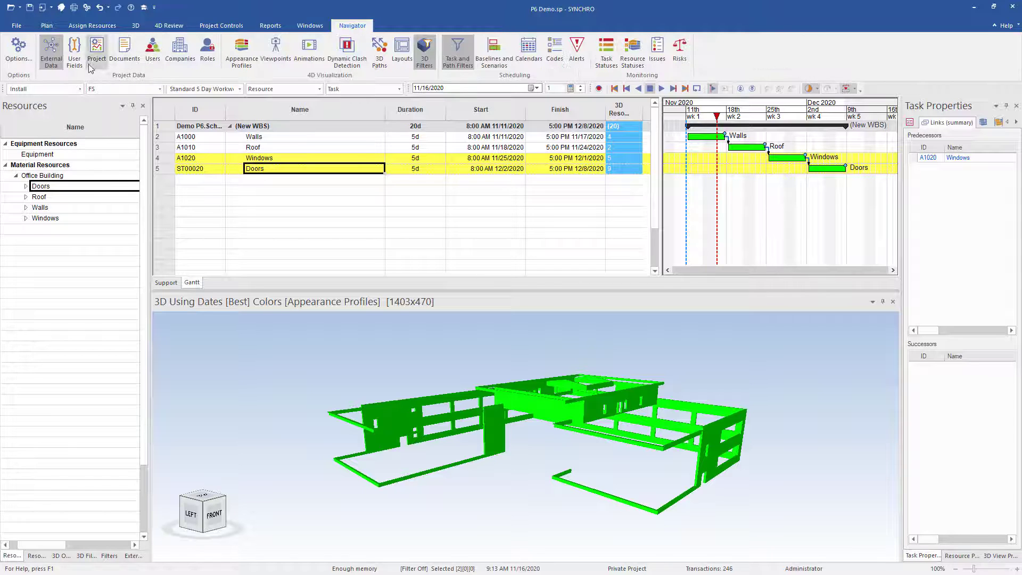
left_click(51, 53)
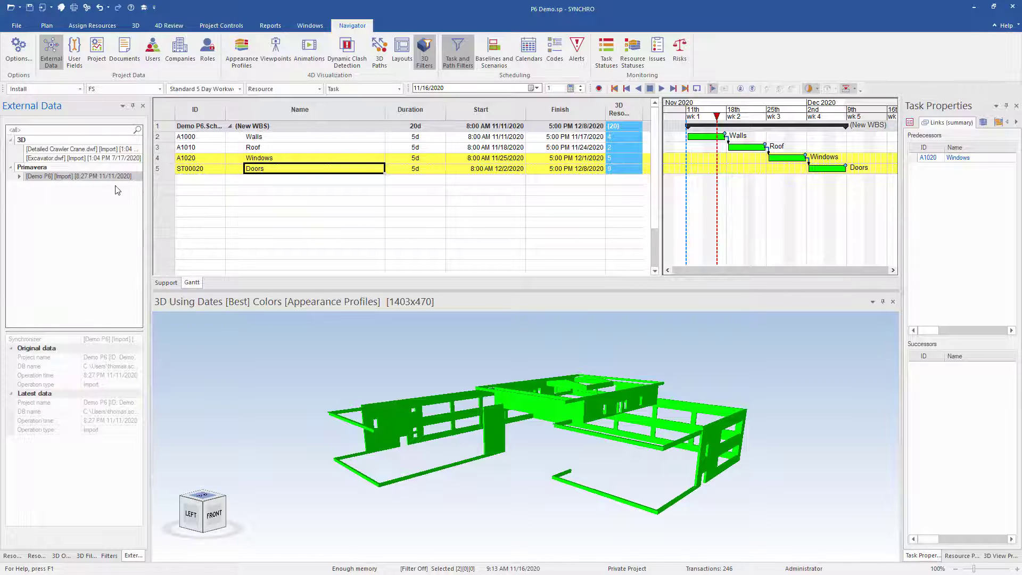
right_click(58, 180)
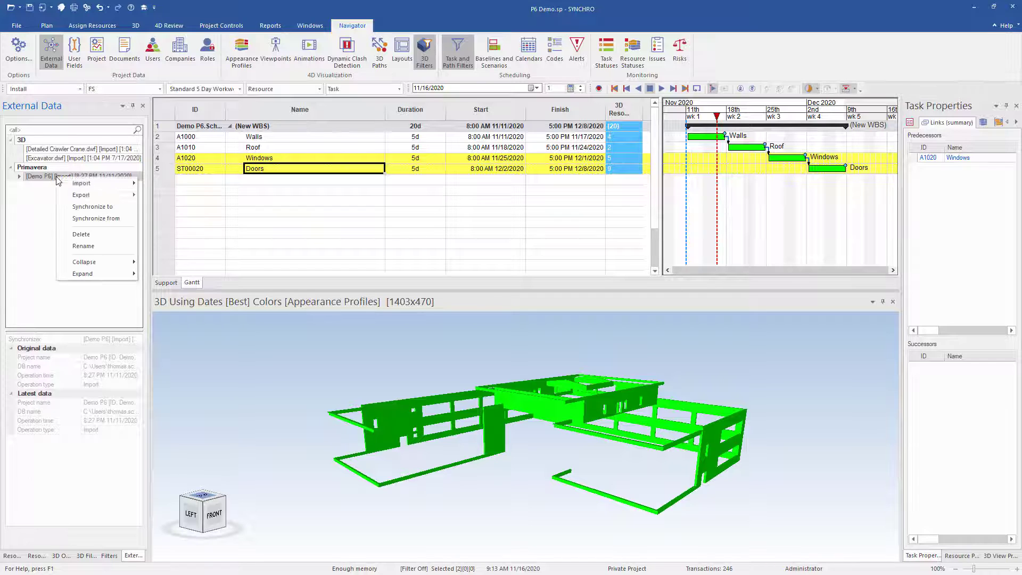
left_click(104, 207)
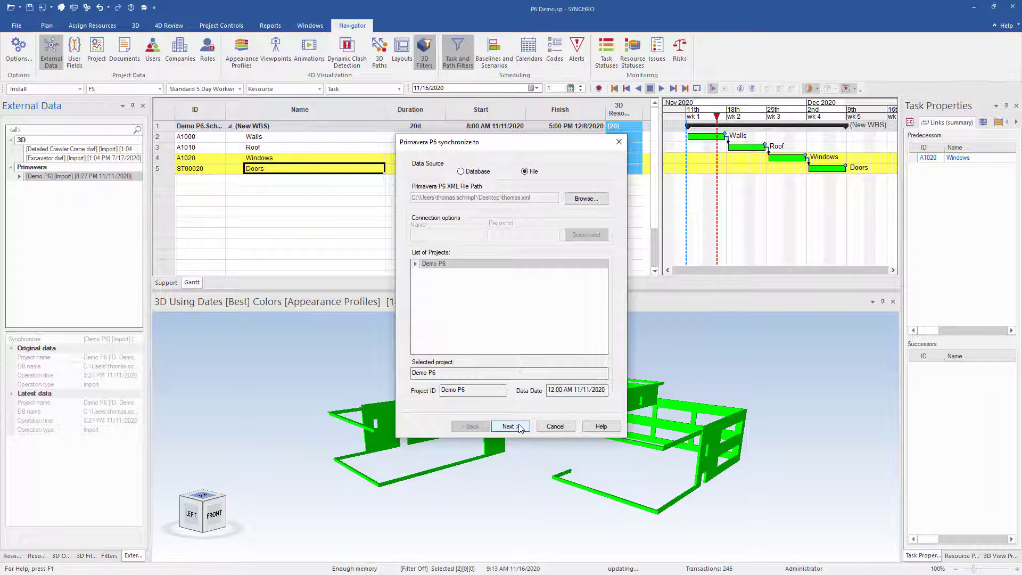
left_click(586, 198)
double_click(732, 241)
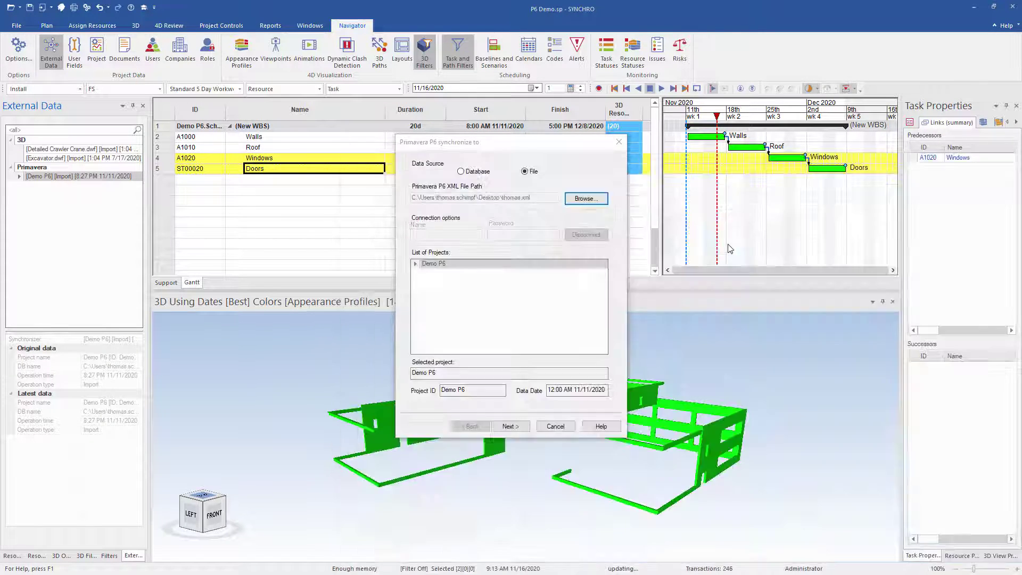
left_click(520, 427)
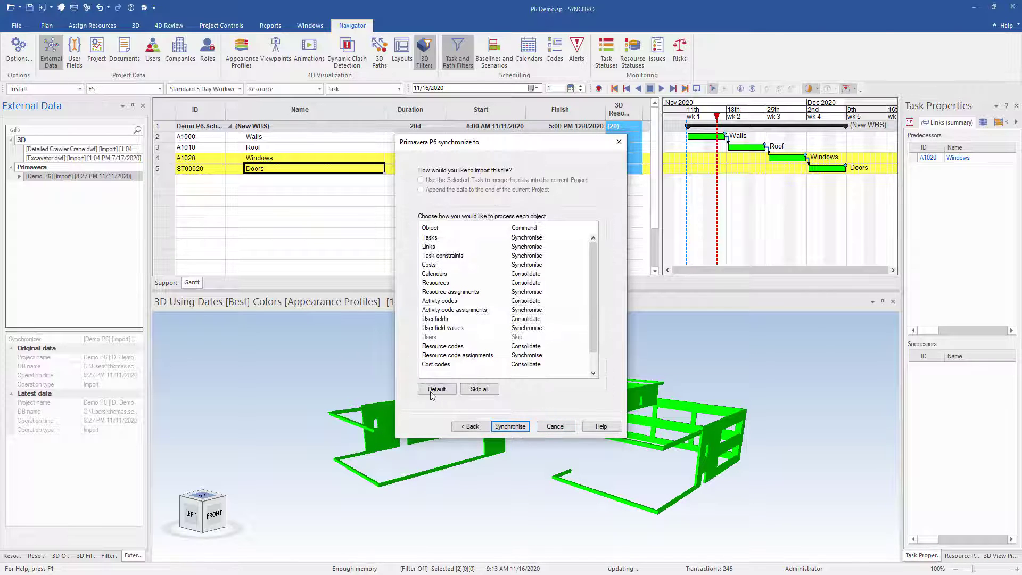
Skip all object types except Tasks, Links and Task constraints, set those three to Synchronise, and run the synchronization through to the end.
left_click(472, 390)
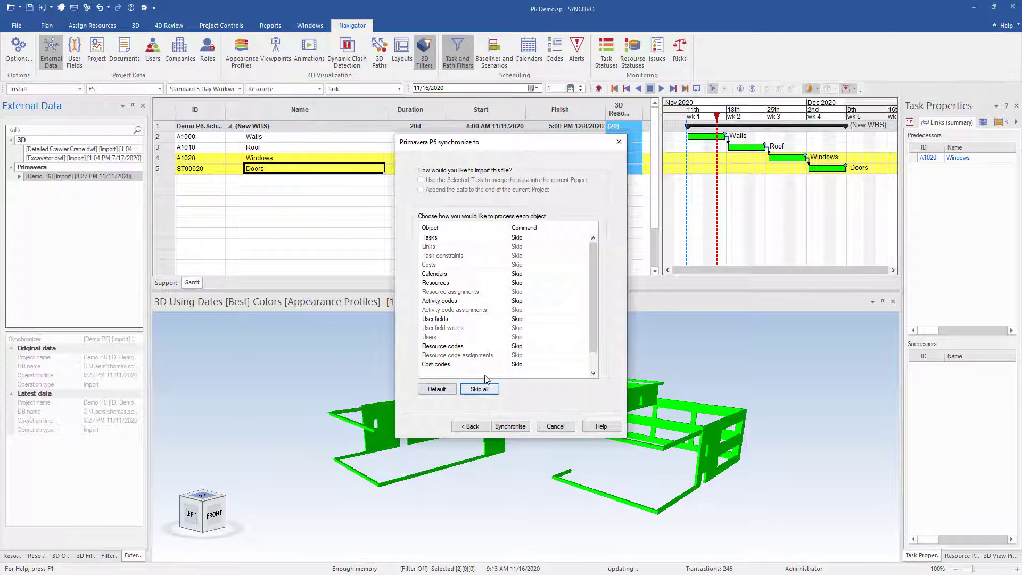
left_click(549, 239)
left_click(584, 238)
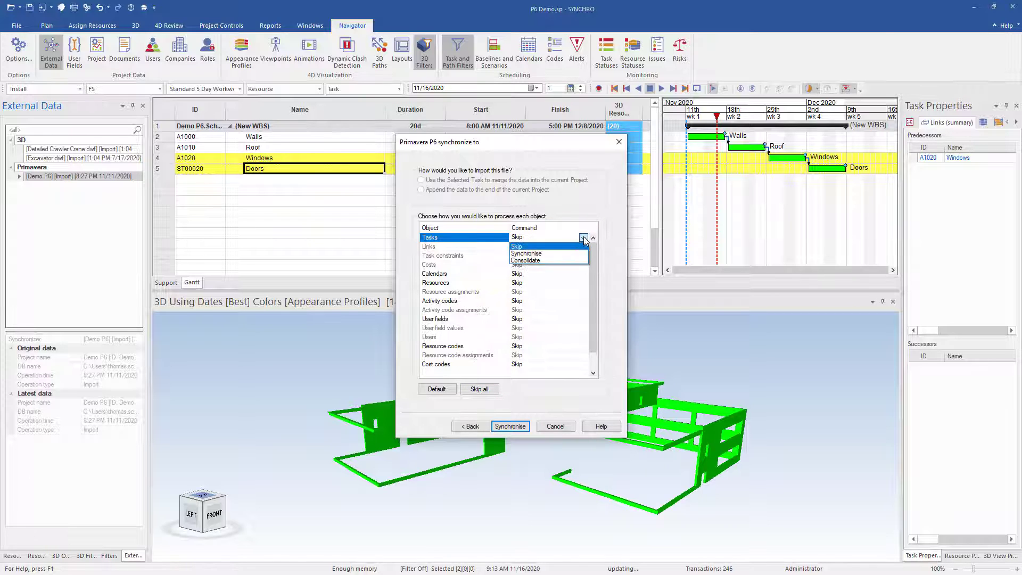
left_click(552, 253)
left_click(542, 246)
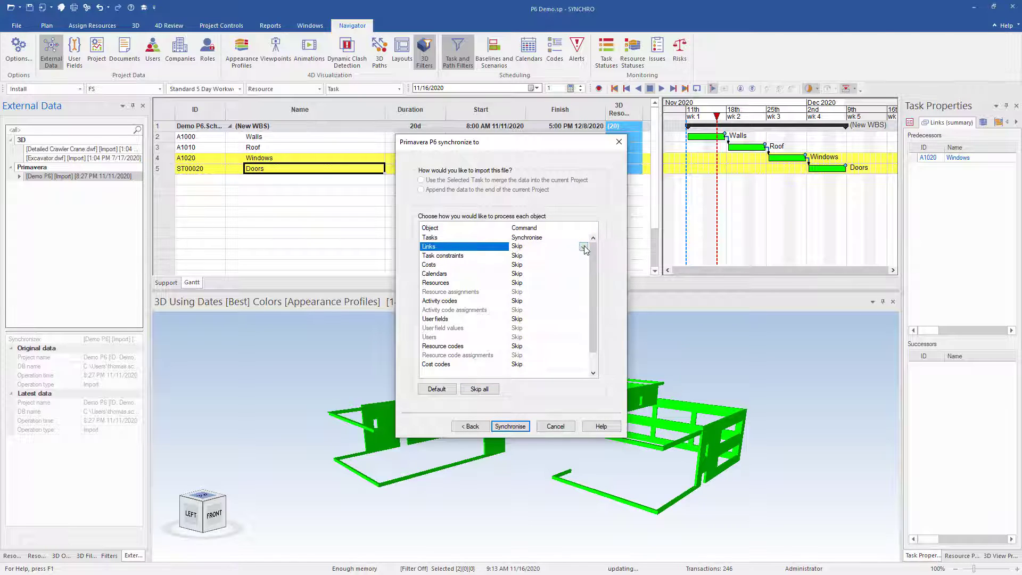
left_click(583, 247)
left_click(549, 265)
left_click(584, 255)
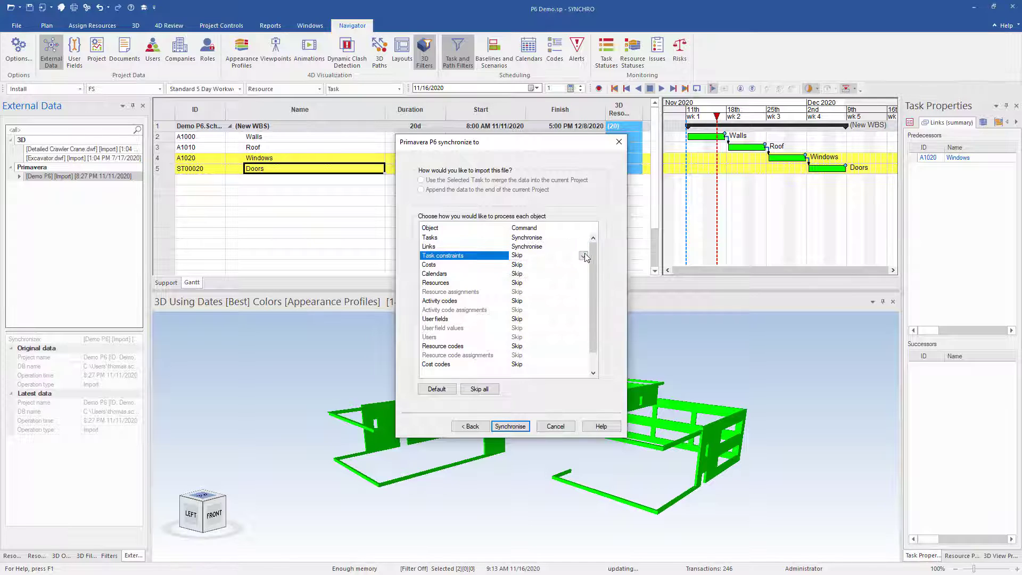
left_click(584, 256)
left_click(553, 274)
left_click(510, 426)
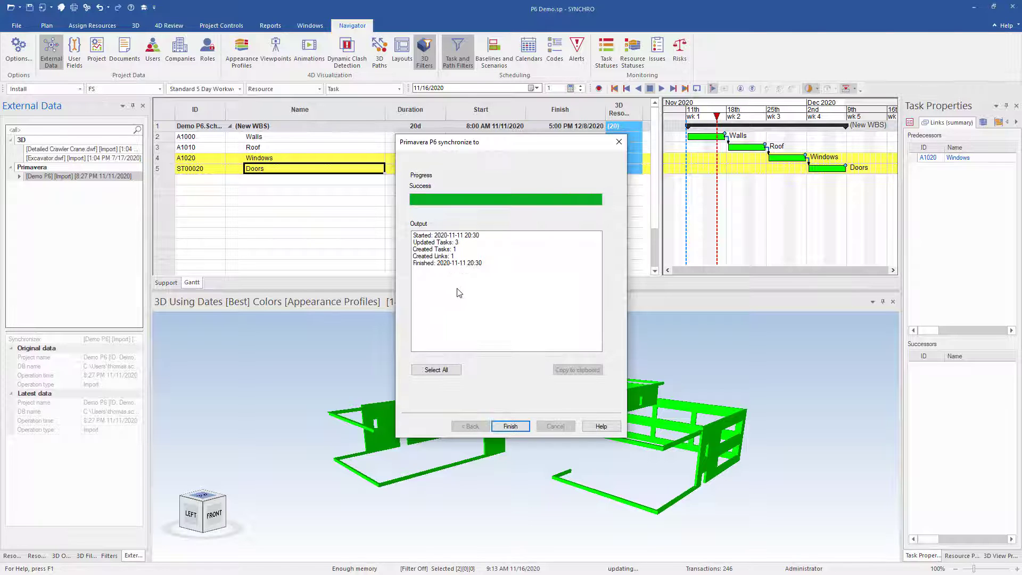
left_click(510, 426)
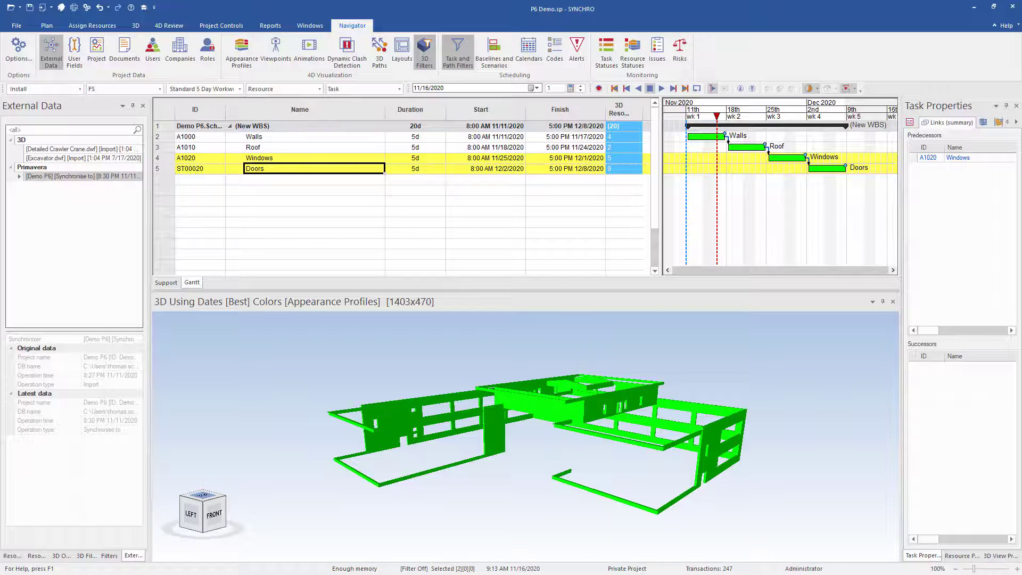
Switch to Primavera P6 and start an import in the Primavera P6 XML format.
key("alt+Tab")
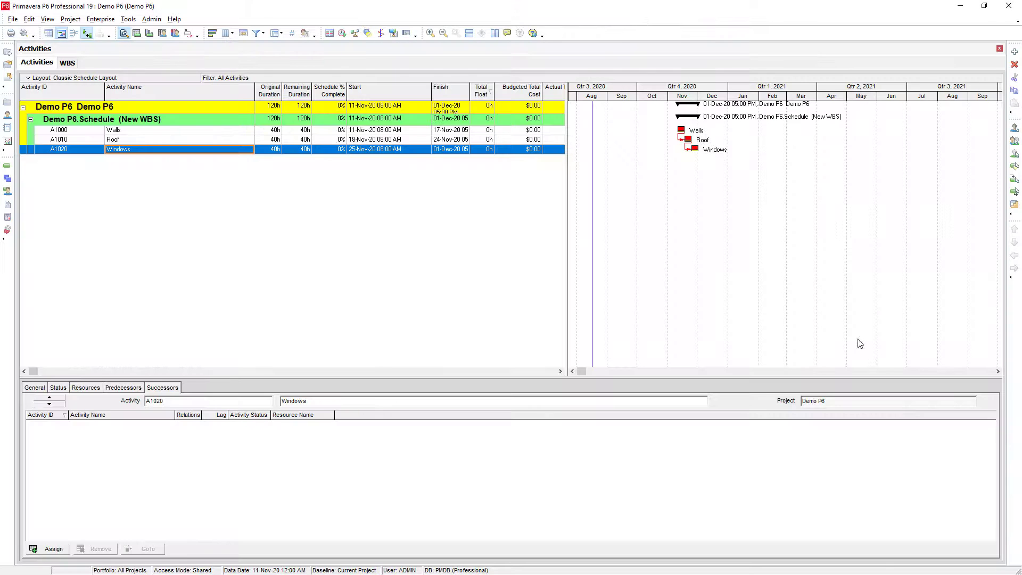
left_click(13, 20)
left_click(21, 70)
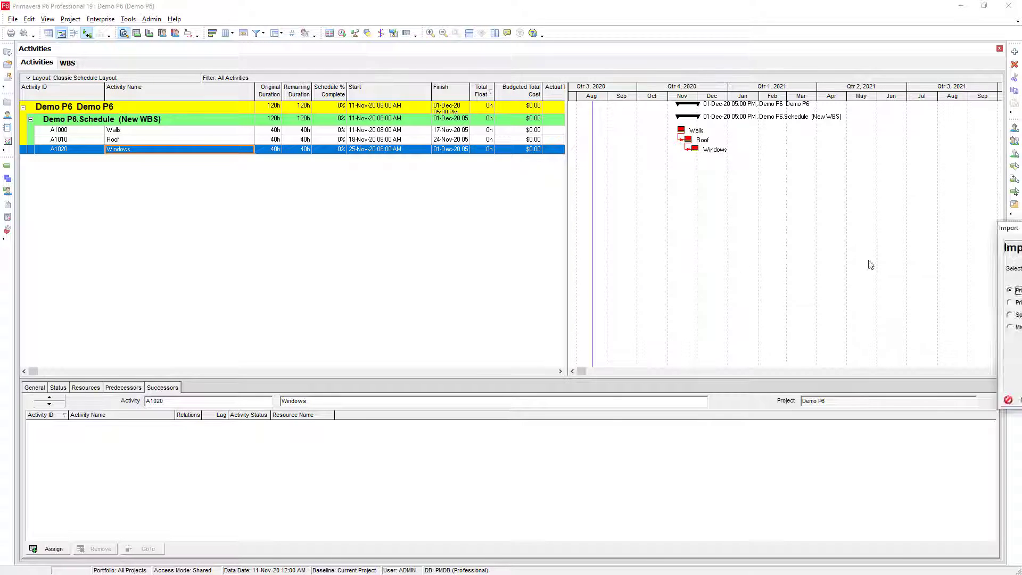
left_click_drag(960, 245, 247, 192)
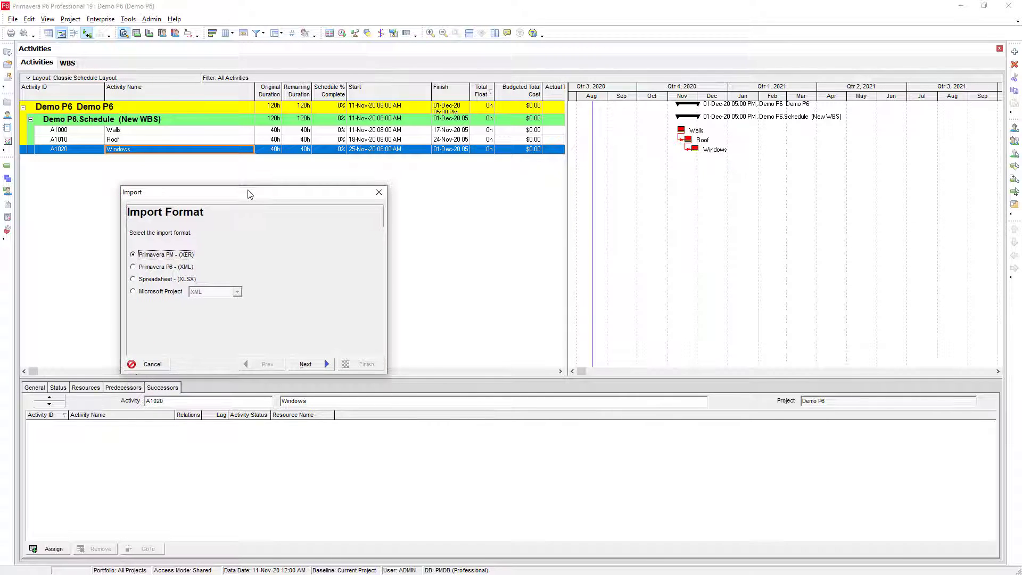
left_click(134, 269)
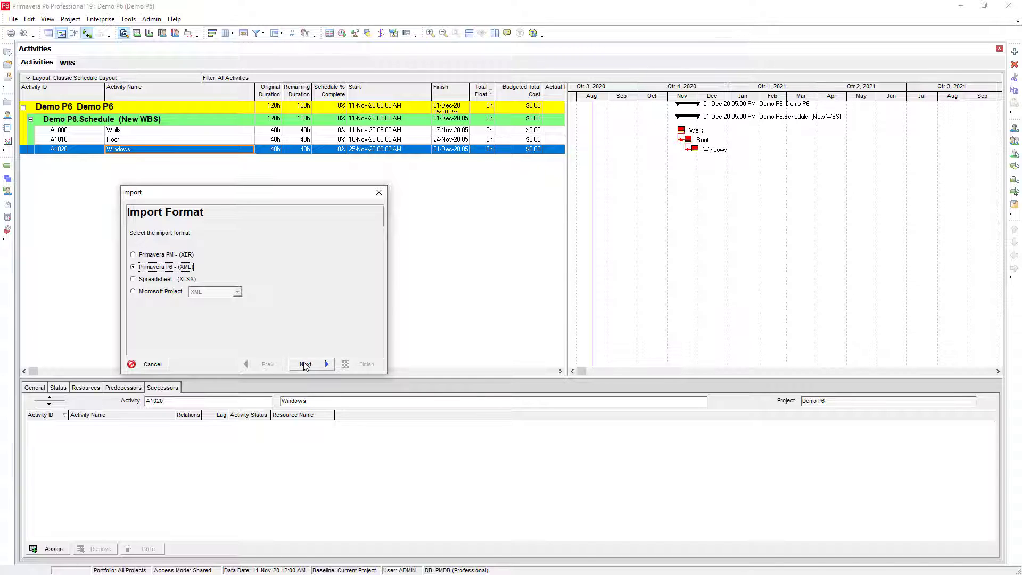
left_click(306, 365)
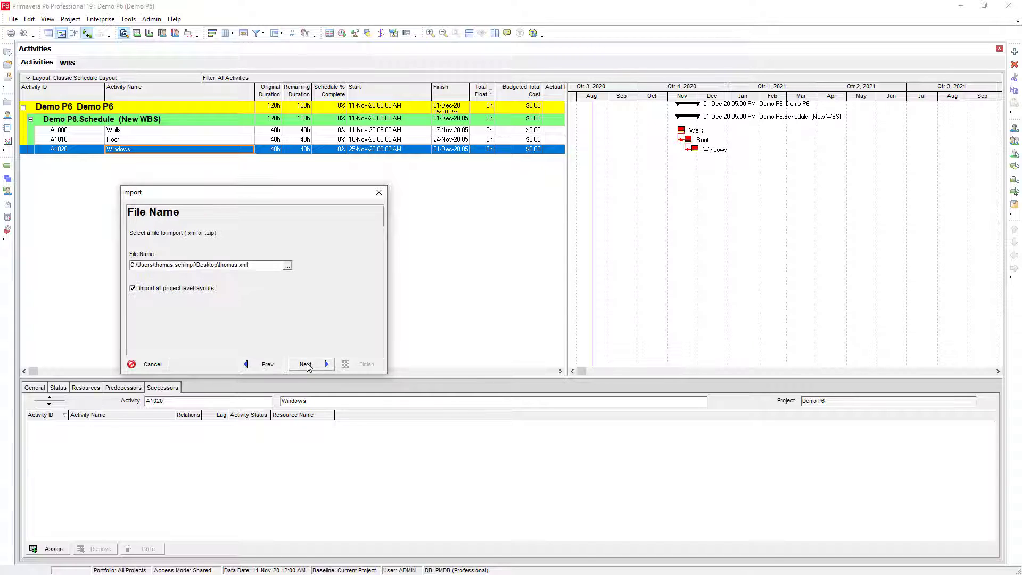
Choose the synchronized XML file on the desktop as the import file and continue to the project options.
left_click(288, 266)
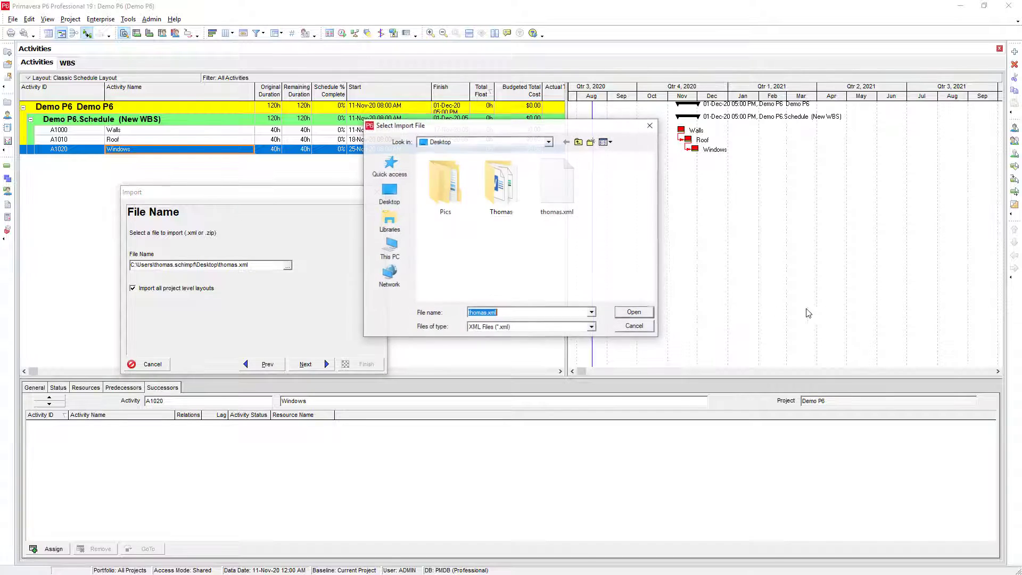
double_click(567, 197)
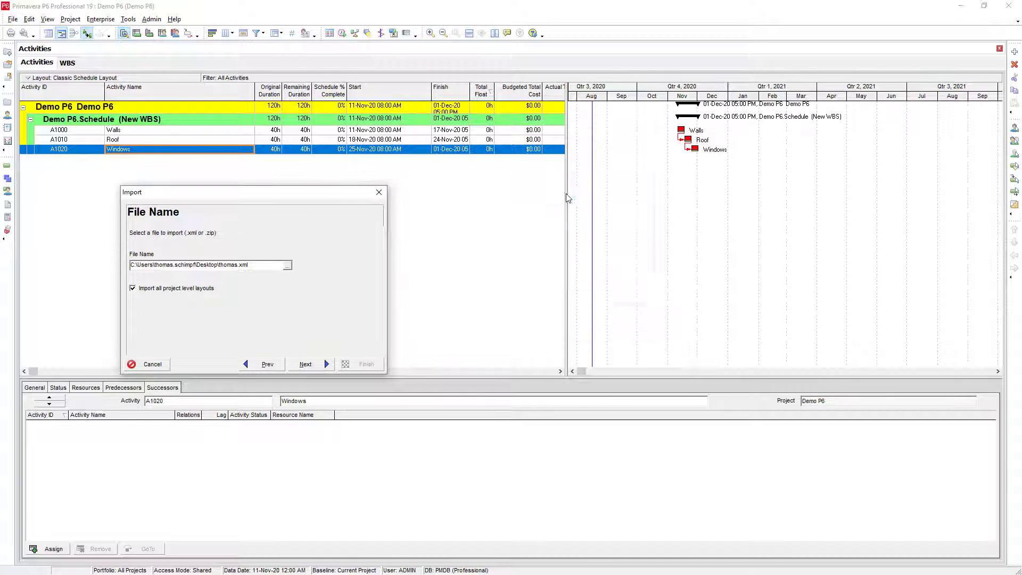
left_click(165, 288)
left_click(303, 365)
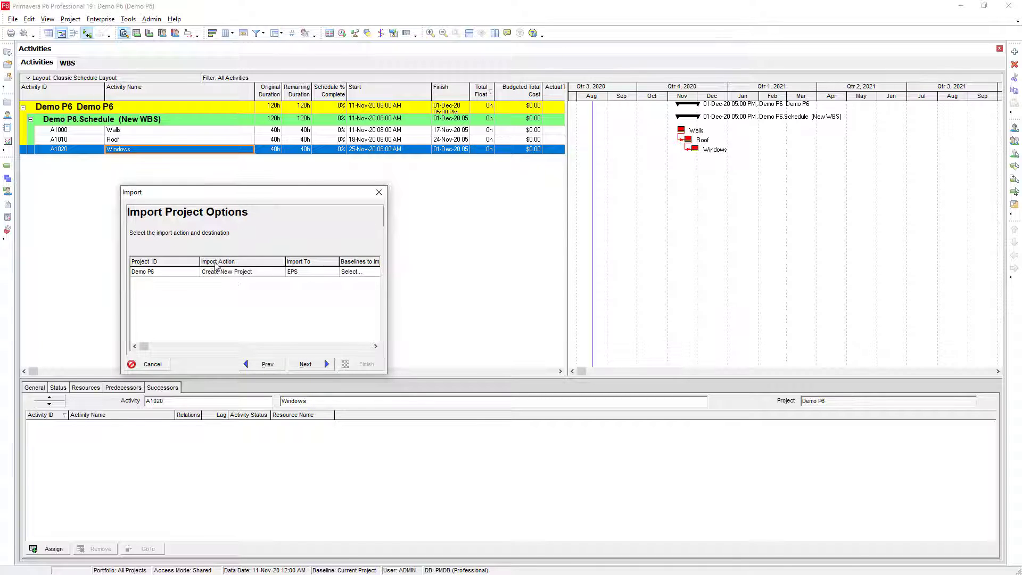
Set the import action to Update Existing Project with Demo P6 as the project to import to.
left_click(246, 273)
left_click(279, 272)
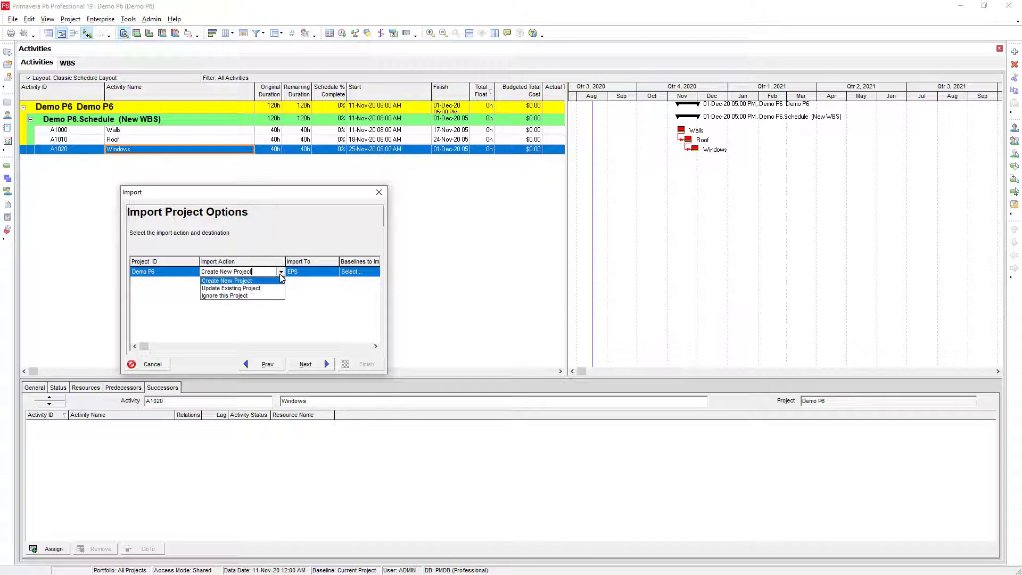
left_click(253, 289)
left_click(312, 274)
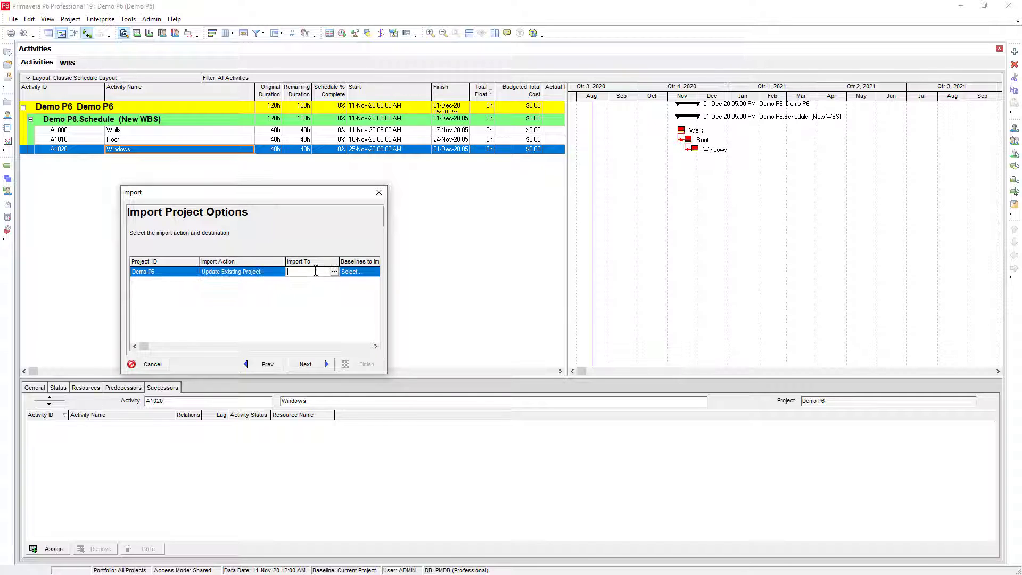
left_click(334, 272)
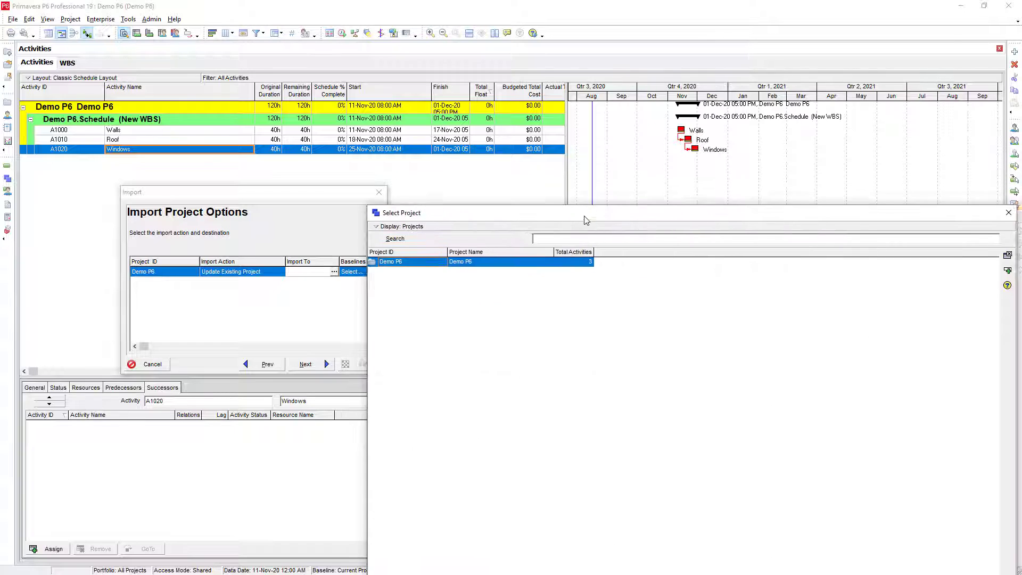
double_click(403, 266)
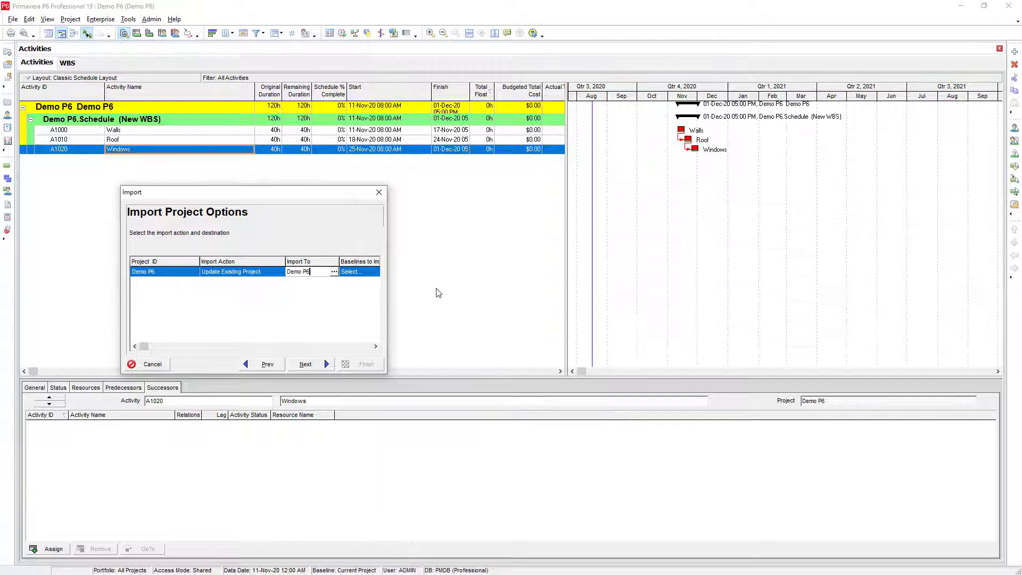
left_click(305, 366)
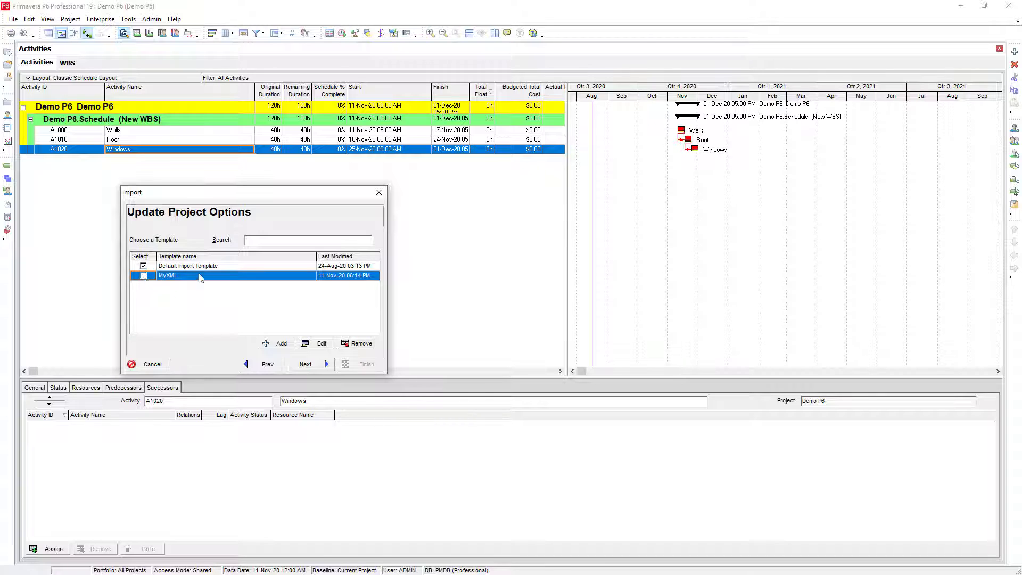
Select the MyXML import template, toggle Delete for Activities and Resource Assignments in its project options, and save the template.
left_click(143, 276)
left_click(314, 345)
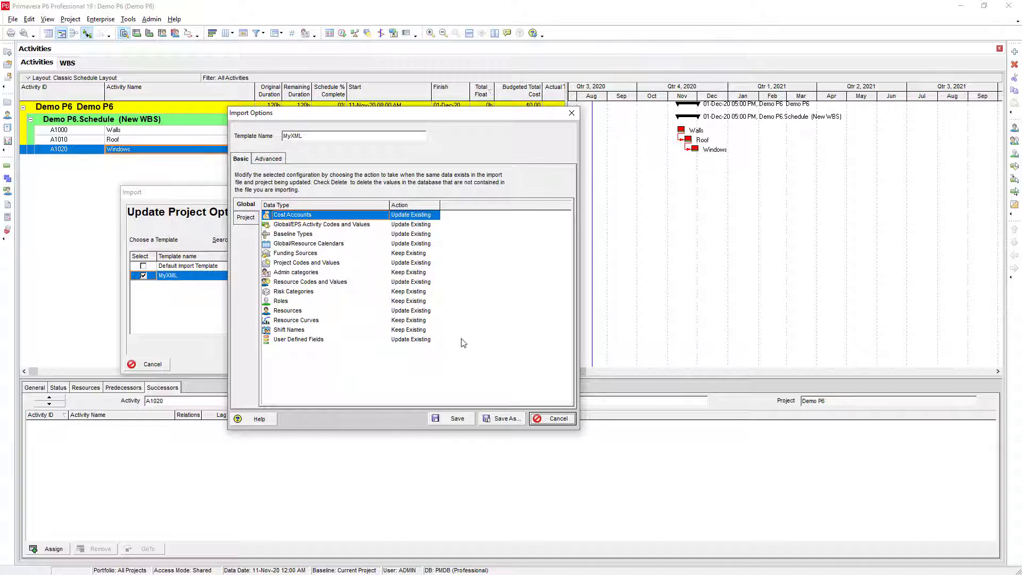
left_click(242, 222)
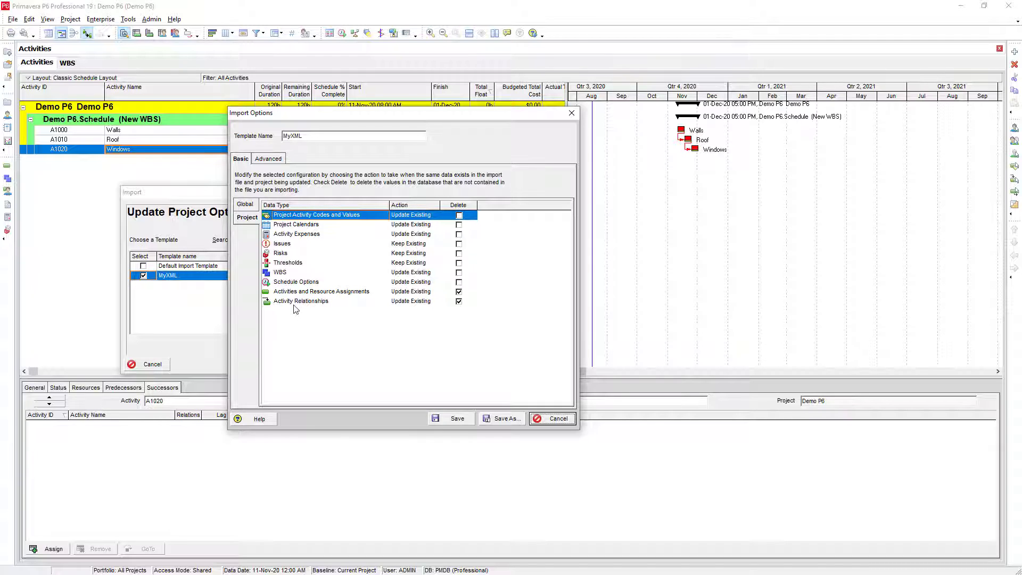
left_click(459, 292)
left_click(452, 420)
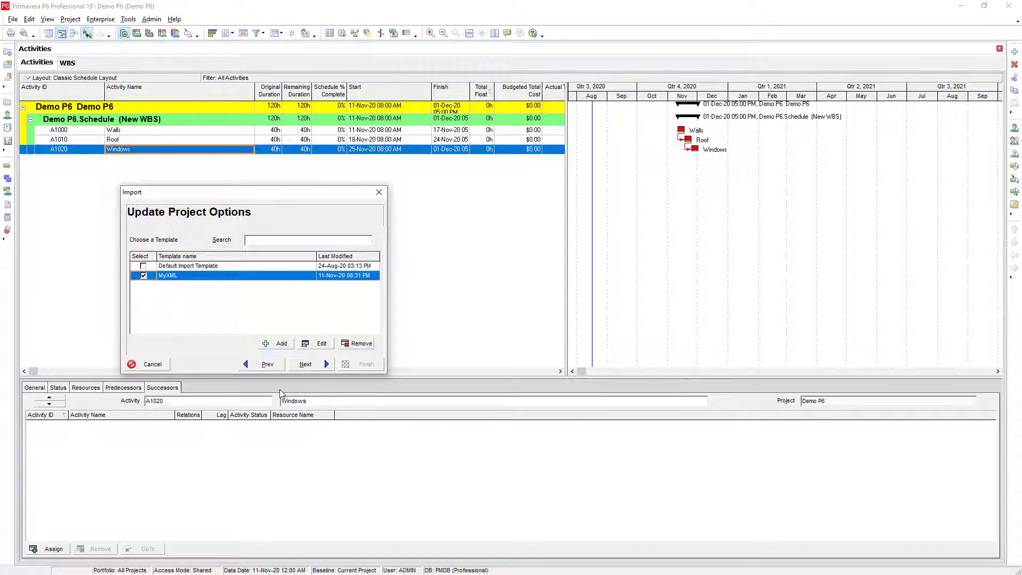
Run the import into the Demo P6 project and close the import result.
left_click(309, 366)
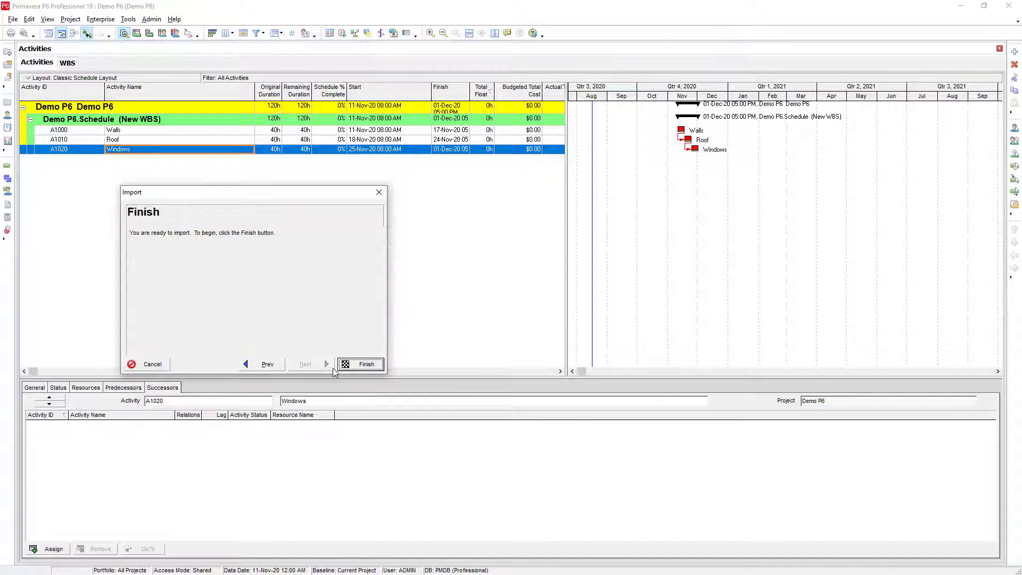
left_click(360, 364)
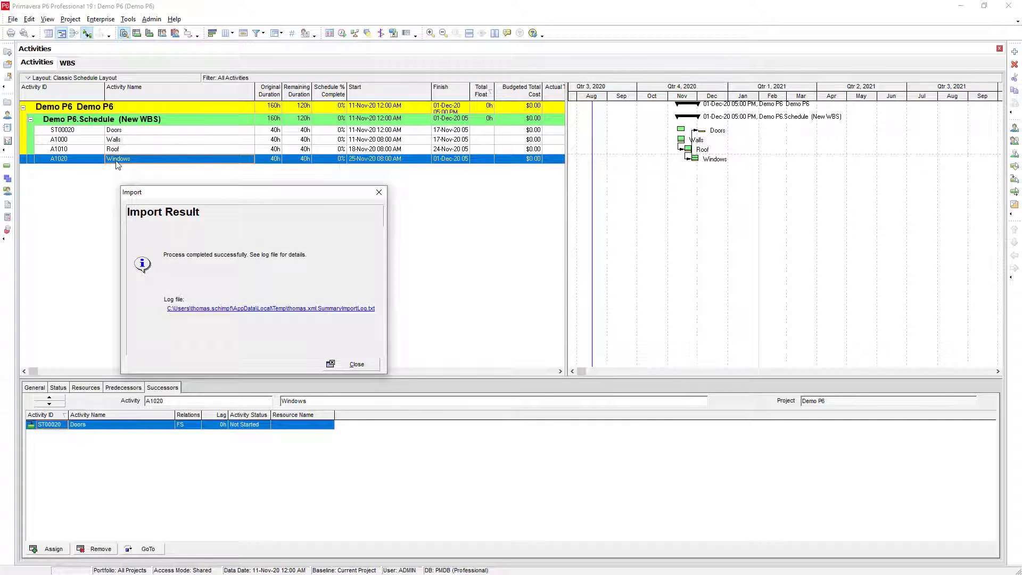
left_click(355, 365)
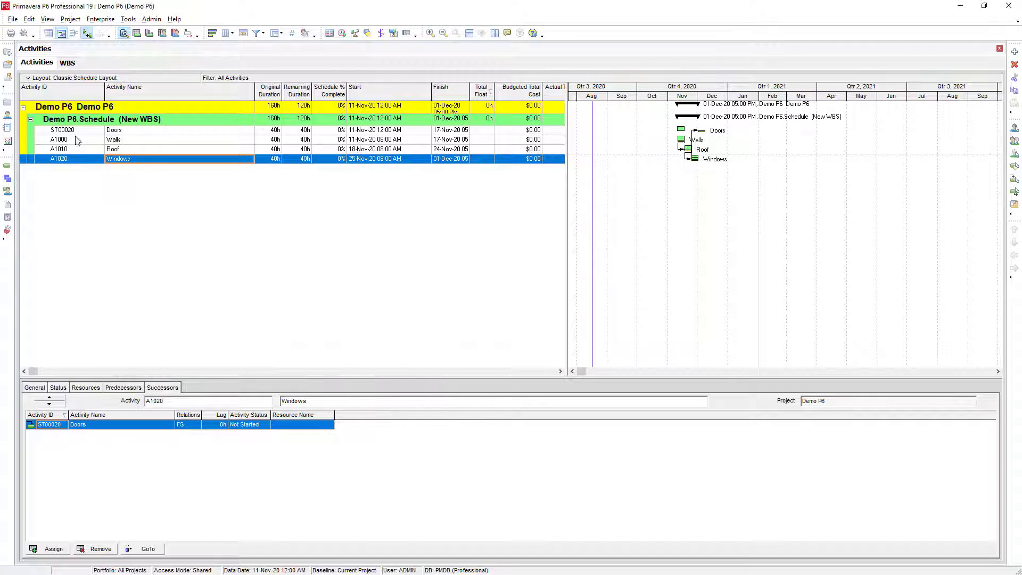
Schedule the Demo P6 project from its current data date to recalculate the activity dates.
left_click(132, 20)
left_click(128, 19)
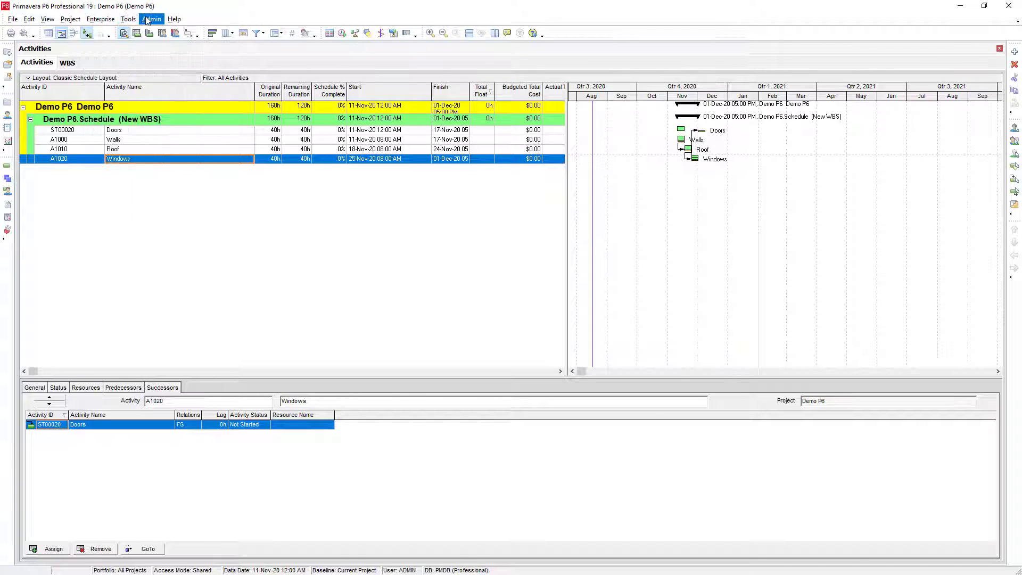
left_click(127, 19)
left_click(151, 20)
left_click(128, 20)
key("F9")
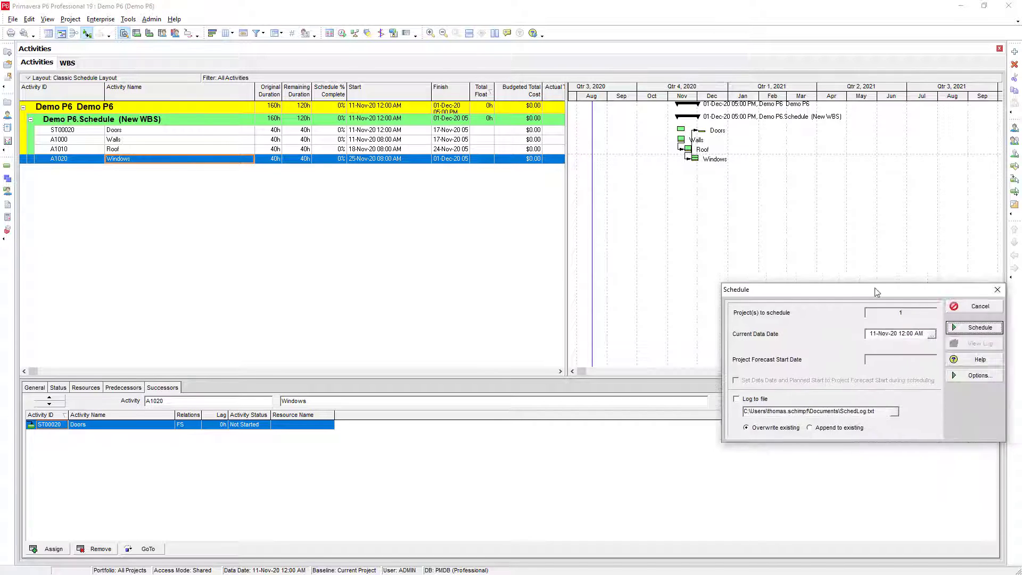
left_click(990, 330)
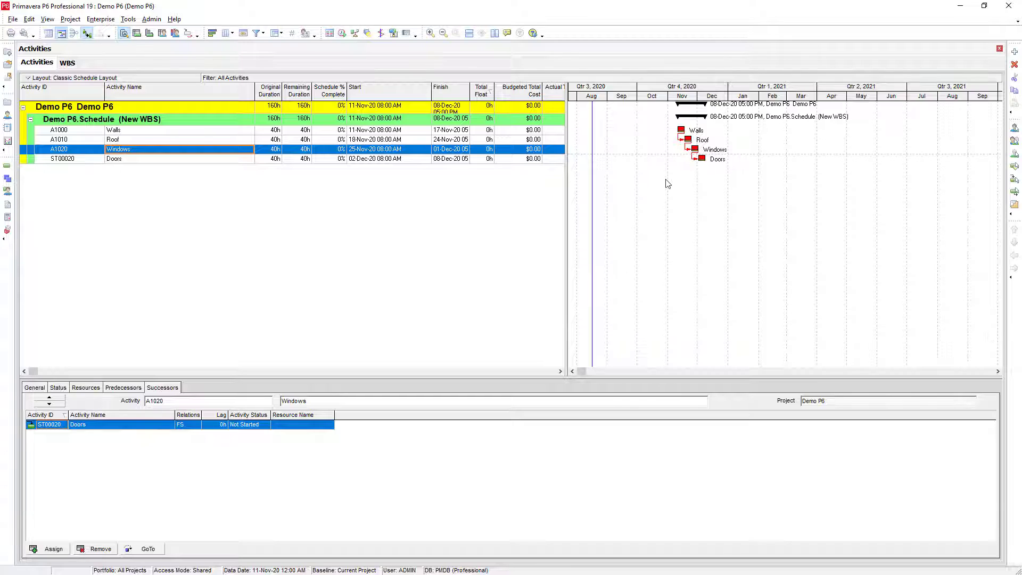